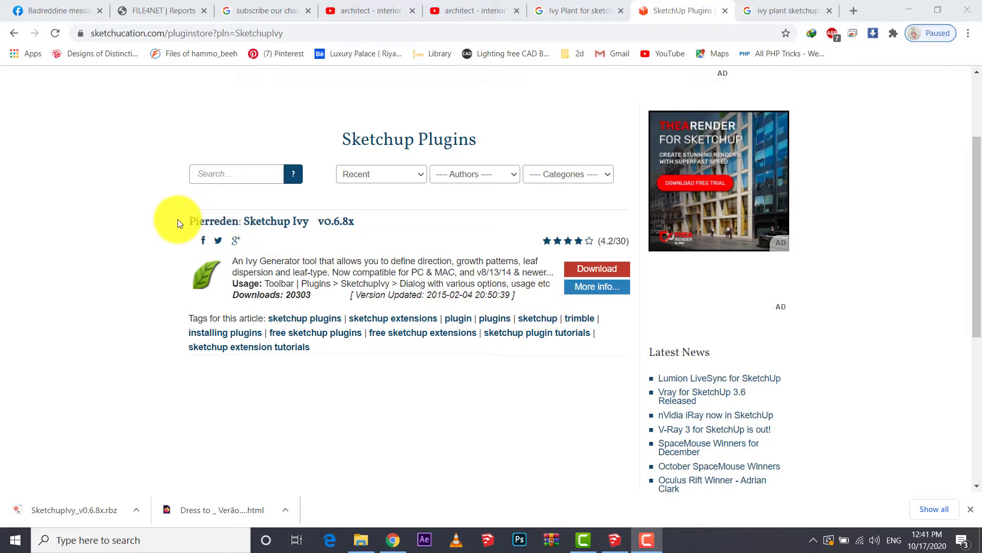
Highlight the Sketchup Ivy v0.6.8x title on the SketchUcation plugin page.
{"action": "left_click_drag", "start_coordinate": [179, 221], "coordinate": [362, 221]}
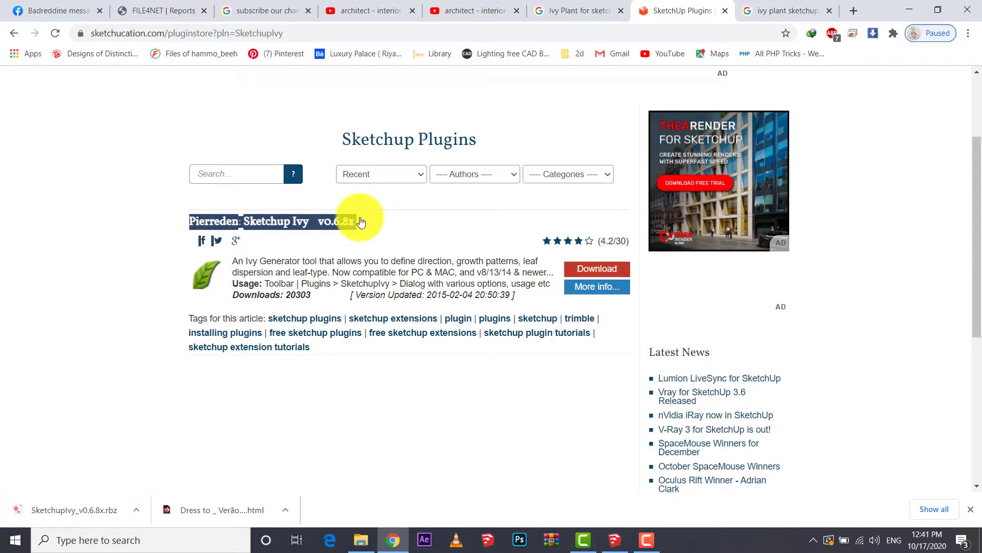
Install SketchupIvy_v0.6.8x.rbz from Downloads via Extension Manager and place its new toolbar.
{"action": "left_click", "coordinate": [616, 538]}
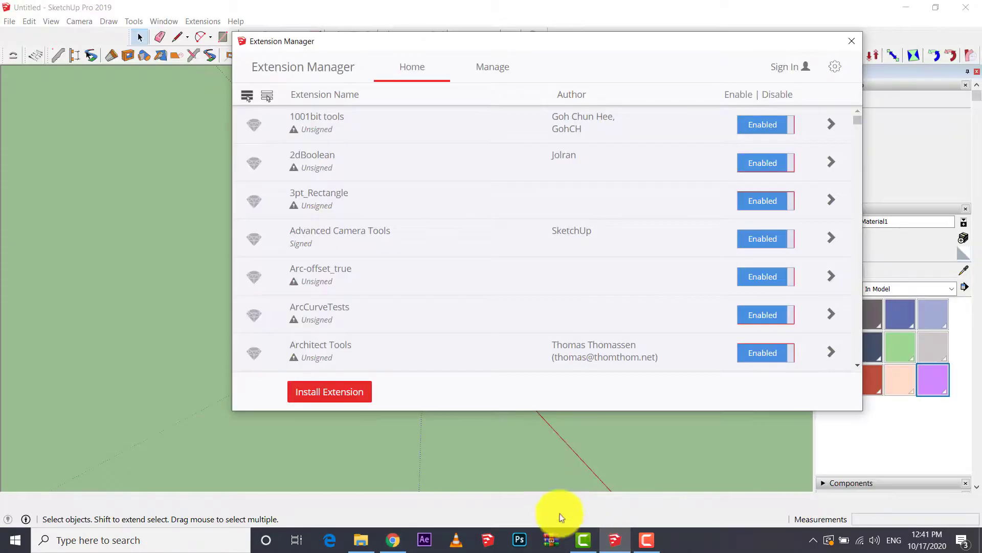
{"action": "left_click", "coordinate": [326, 393]}
{"action": "right_click", "coordinate": [415, 317]}
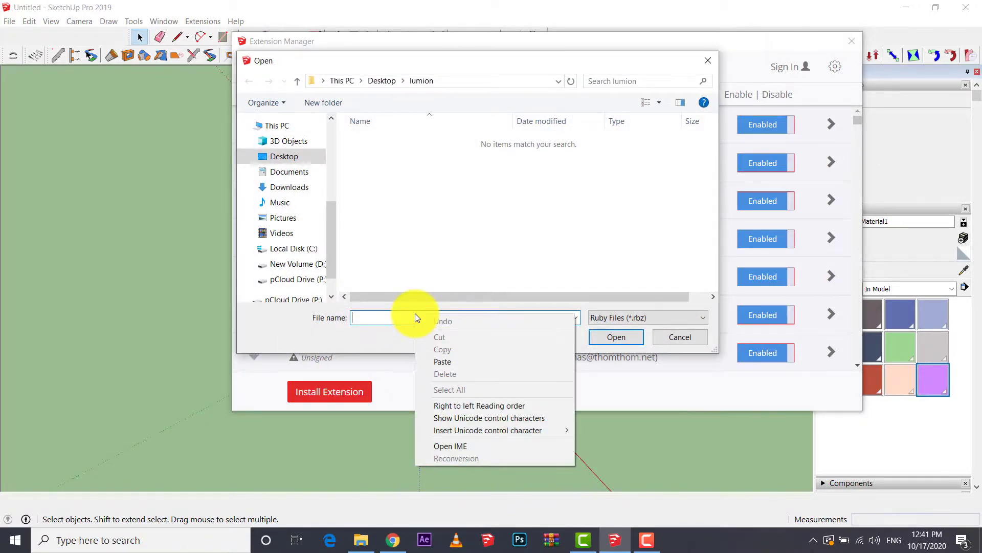
{"action": "left_click", "coordinate": [289, 187]}
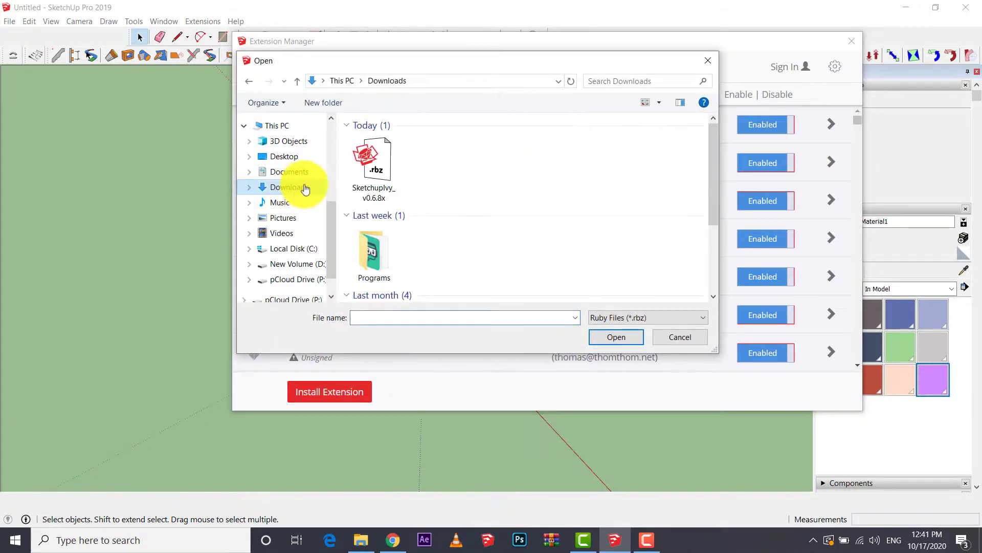
{"action": "left_click", "coordinate": [375, 165]}
{"action": "double_click", "coordinate": [375, 166]}
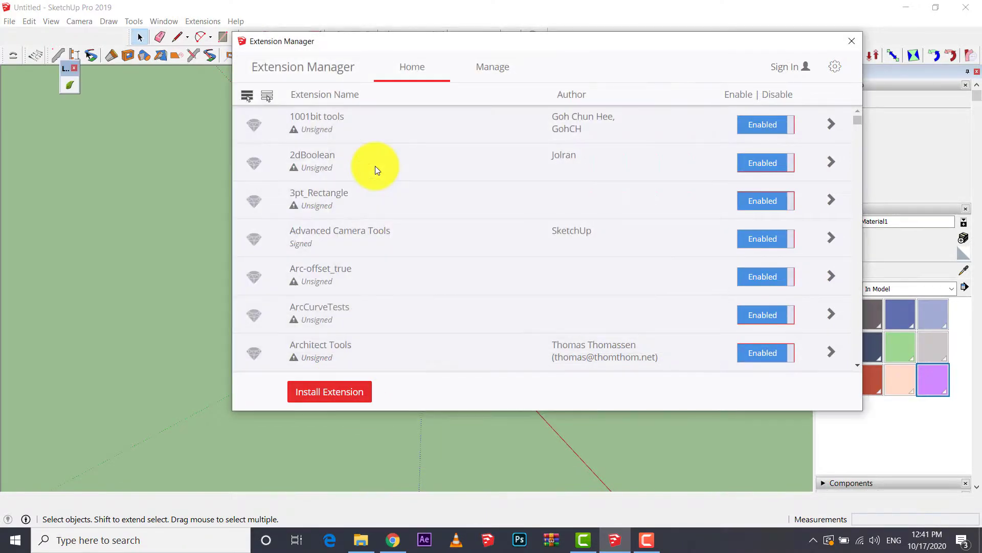
{"action": "left_click", "coordinate": [851, 41]}
{"action": "left_click_drag", "start_coordinate": [67, 68], "coordinate": [642, 280]}
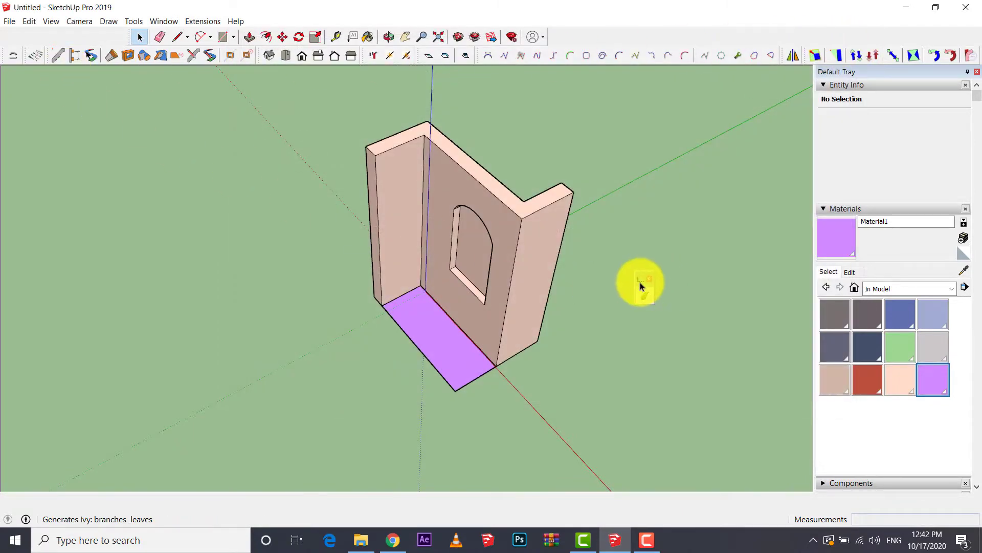
Open SketchupIvy settings, expand its Keys controls, and move the window beside the model.
{"action": "left_click", "coordinate": [645, 296]}
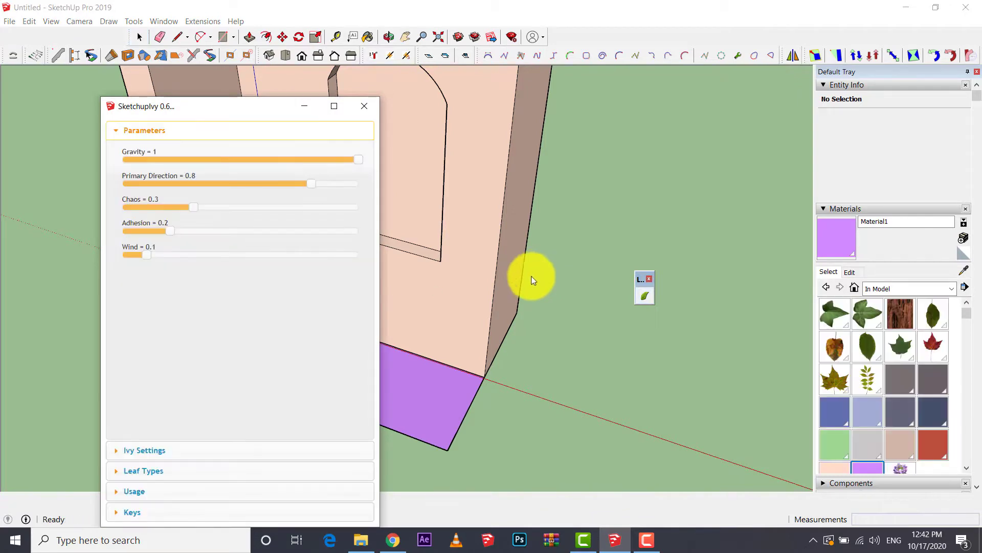
{"action": "left_click", "coordinate": [138, 511]}
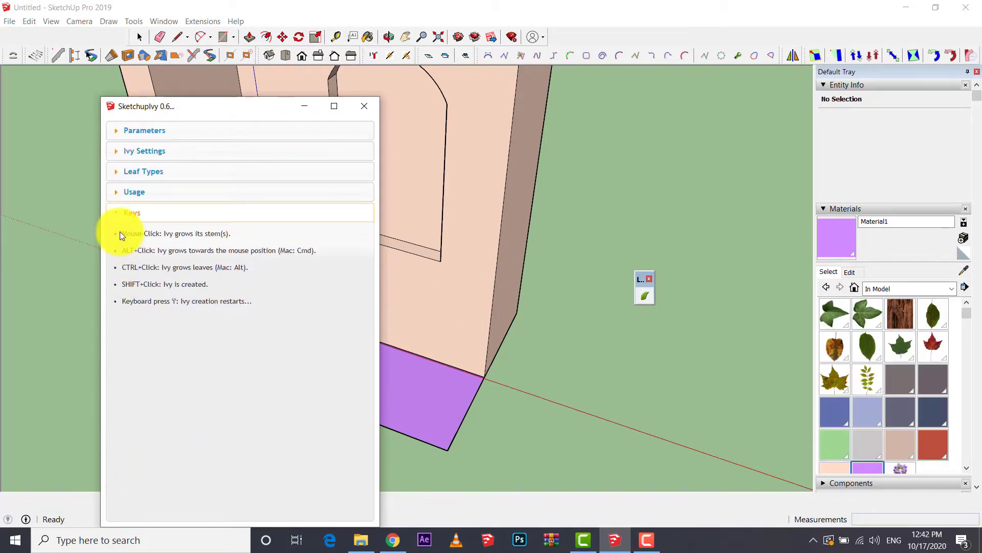
{"action": "left_click_drag", "start_coordinate": [121, 233], "coordinate": [257, 307]}
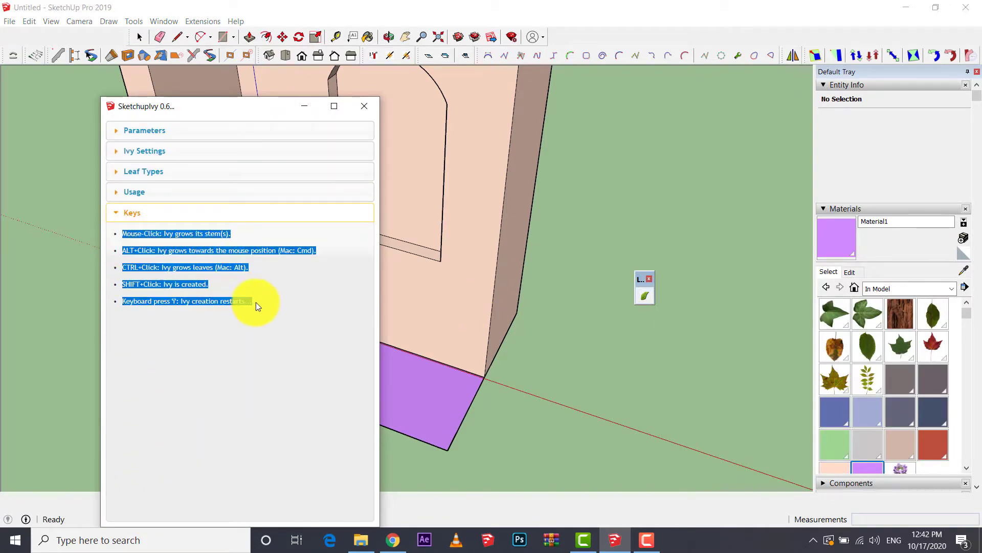
{"action": "left_click", "coordinate": [281, 288]}
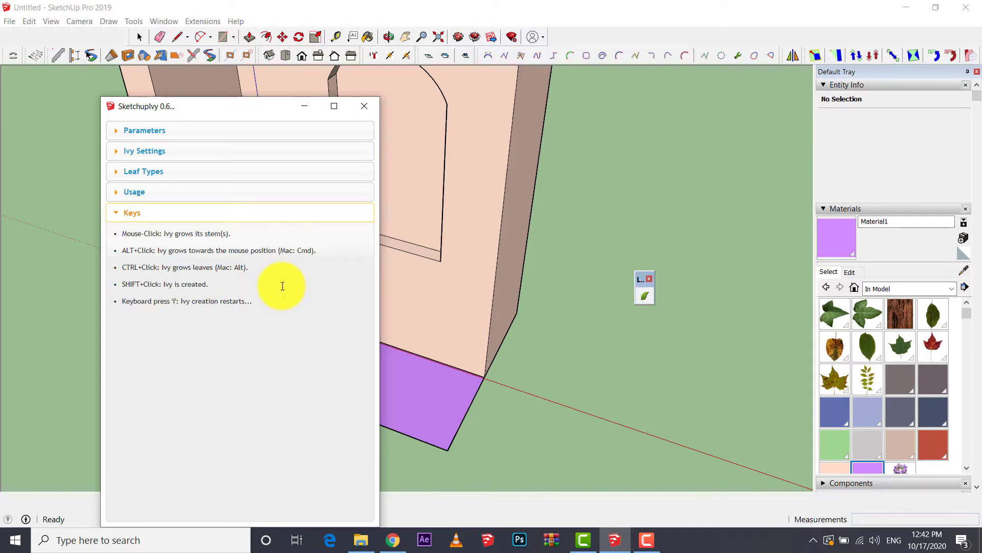
{"action": "mouse_move", "coordinate": [244, 115]}
{"action": "left_mouse_down"}
{"action": "mouse_move", "coordinate": [744, 90]}
{"action": "mouse_move", "coordinate": [730, 93]}
{"action": "left_mouse_up"}
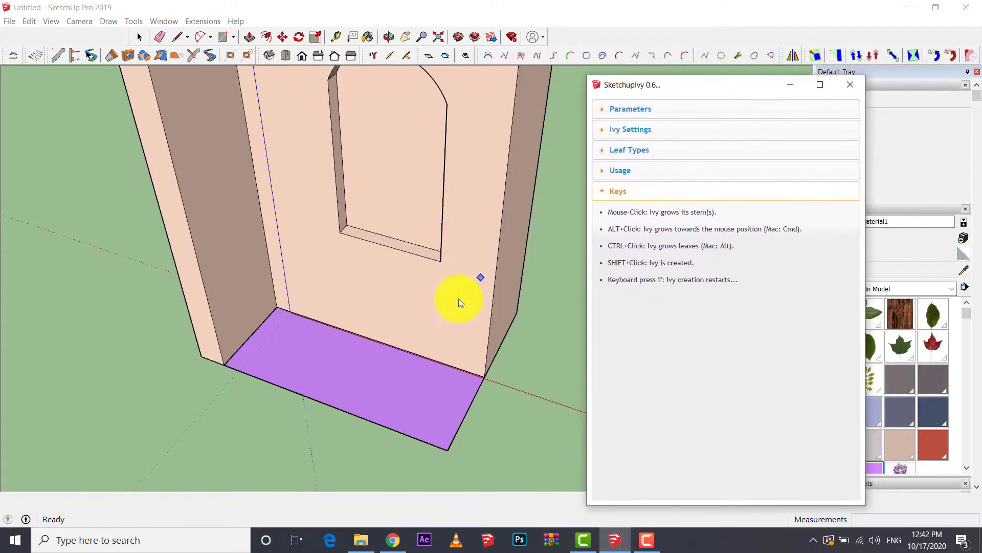
Start an ivy stem at the wall base and zoom to watch it grow.
{"action": "left_click", "coordinate": [398, 344]}
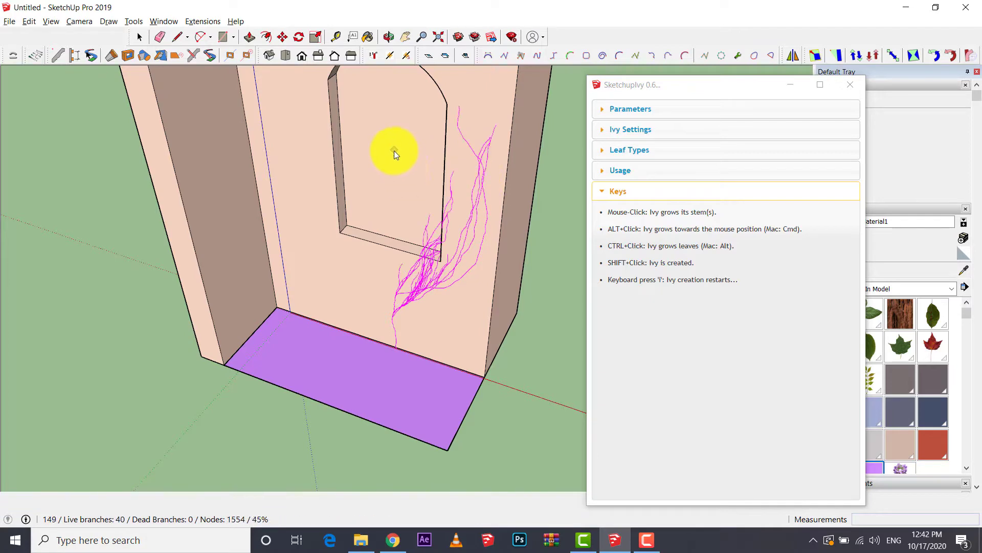
{"action": "scroll", "coordinate": [367, 116], "scroll_direction": "down", "scroll_amount": 3}
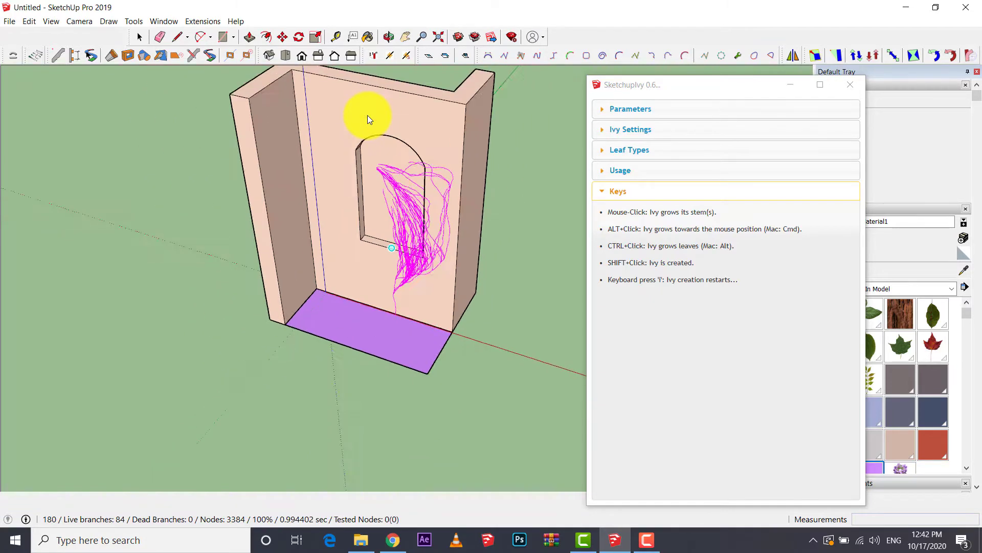
{"action": "scroll", "coordinate": [368, 115], "scroll_direction": "up", "scroll_amount": 5}
{"action": "scroll", "coordinate": [368, 115], "scroll_direction": "up", "scroll_amount": 3}
{"action": "scroll", "coordinate": [368, 115], "scroll_direction": "down", "scroll_amount": 3}
{"action": "scroll", "coordinate": [367, 115], "scroll_direction": "down", "scroll_amount": 2}
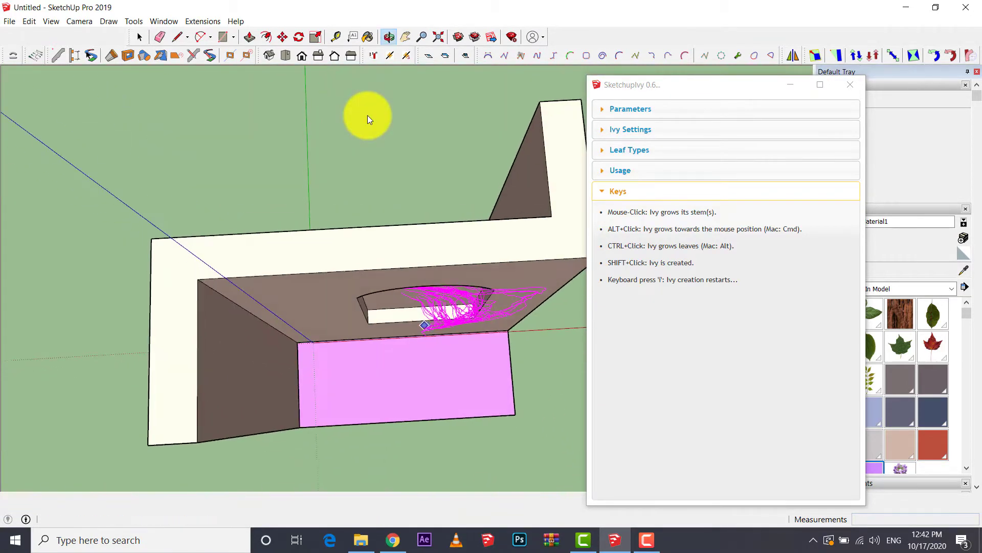
{"action": "scroll", "coordinate": [367, 115], "scroll_direction": "up", "scroll_amount": 4}
{"action": "scroll", "coordinate": [368, 115], "scroll_direction": "up", "scroll_amount": 2}
{"action": "scroll", "coordinate": [367, 116], "scroll_direction": "up", "scroll_amount": 3}
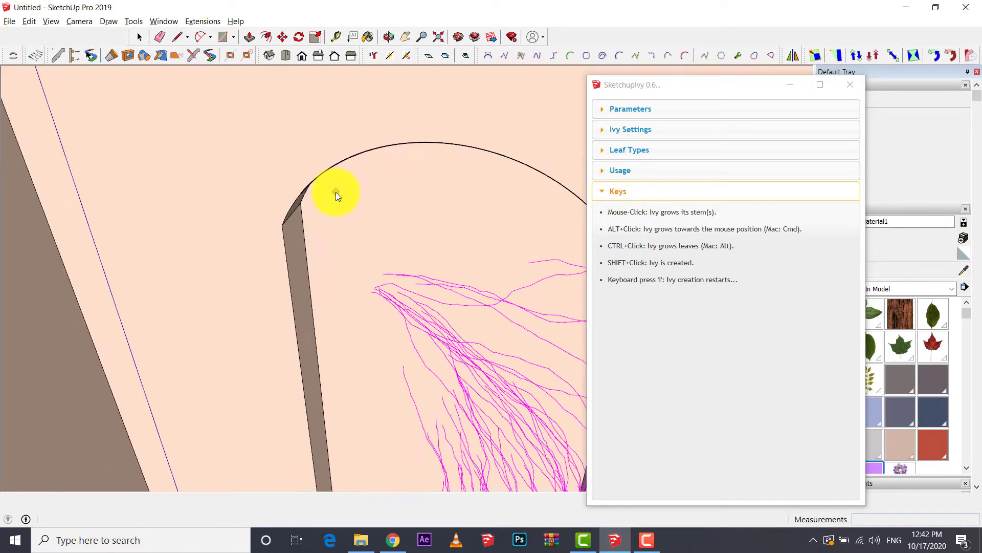
Steer the ivy growth up toward the wall above the arch.
{"action": "left_click", "coordinate": [335, 192]}
{"action": "scroll", "coordinate": [336, 191], "scroll_direction": "down", "scroll_amount": 2}
{"action": "scroll", "coordinate": [337, 182], "scroll_direction": "down", "scroll_amount": 2}
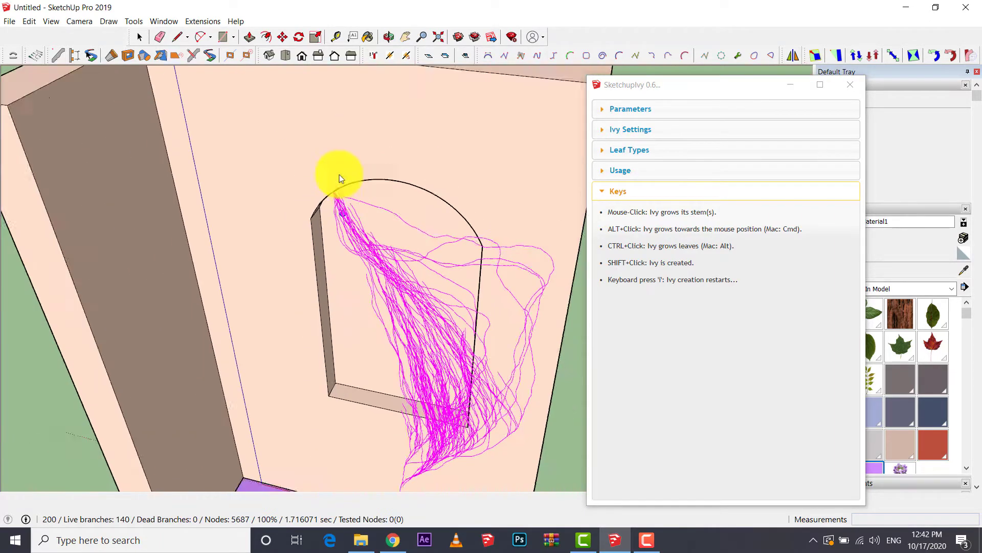
{"action": "scroll", "coordinate": [344, 148], "scroll_direction": "down", "scroll_amount": 2}
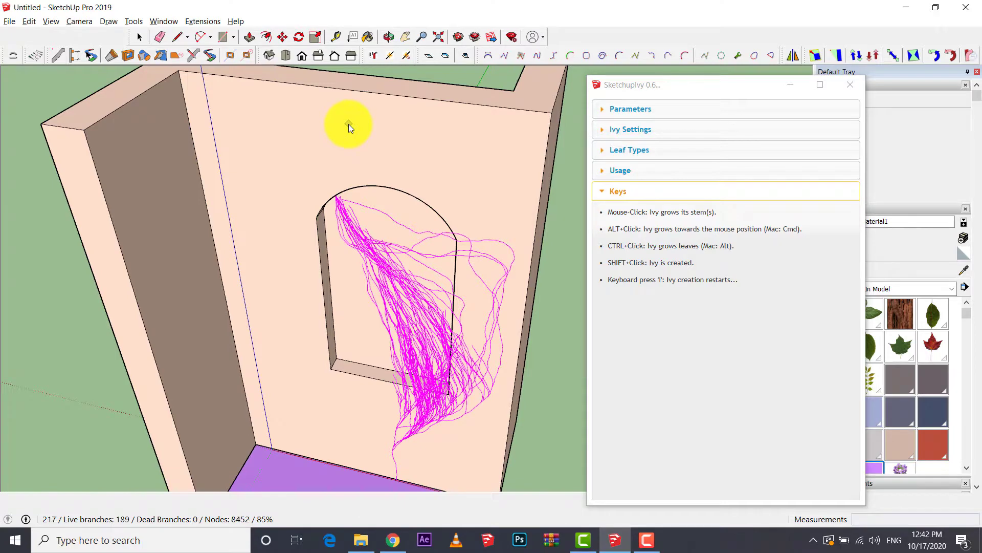
{"action": "left_click", "coordinate": [327, 154]}
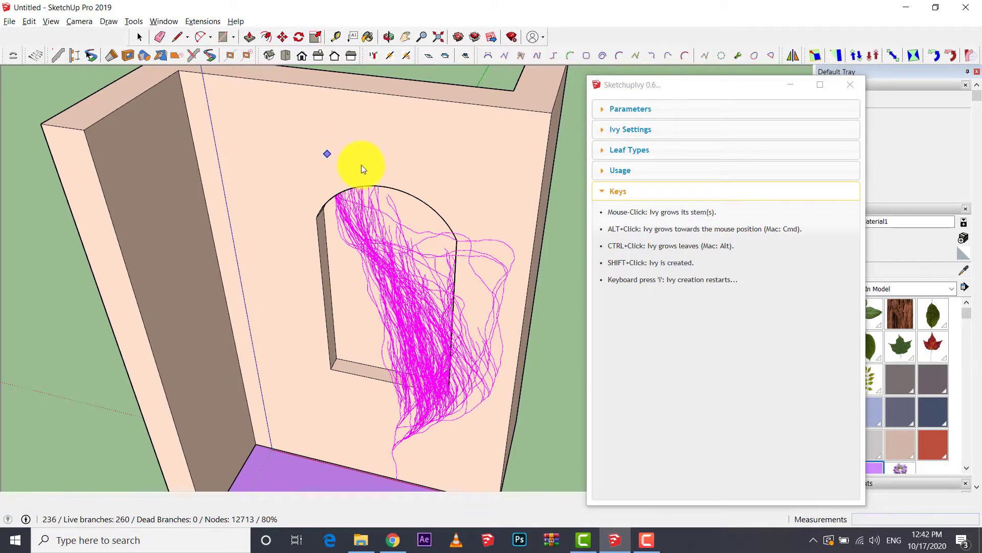
{"action": "middle_click_drag", "start_coordinate": [361, 165], "coordinate": [322, 115]}
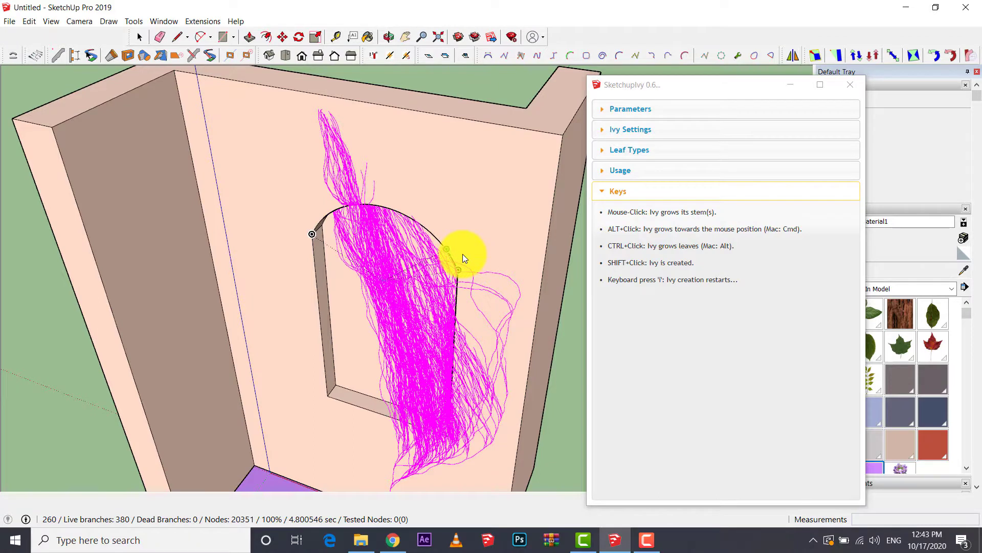
Run another growth pass over the arch, then try growing leaves.
{"action": "left_click", "coordinate": [395, 257]}
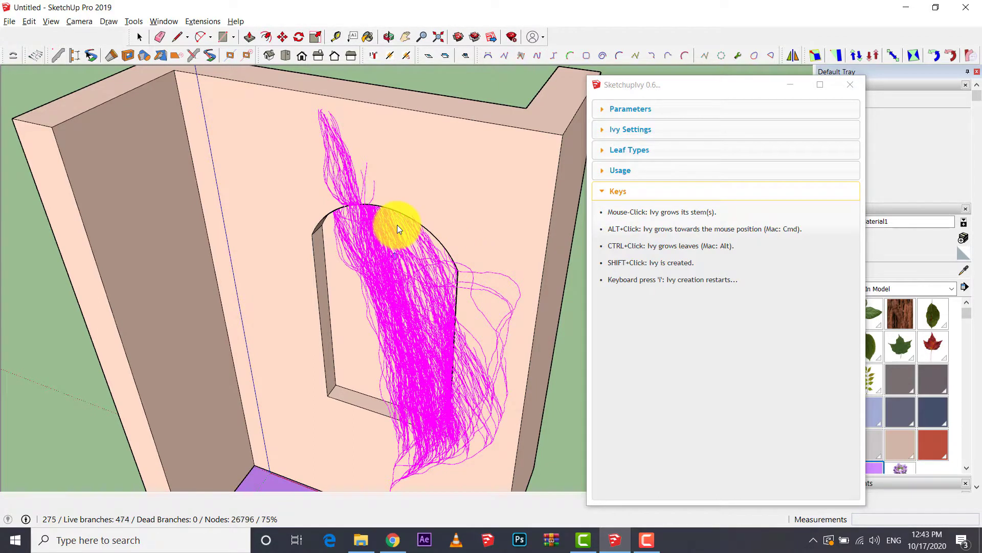
{"action": "scroll", "coordinate": [395, 264], "scroll_direction": "up", "scroll_amount": 1}
{"action": "scroll", "coordinate": [395, 262], "scroll_direction": "down", "scroll_amount": 3}
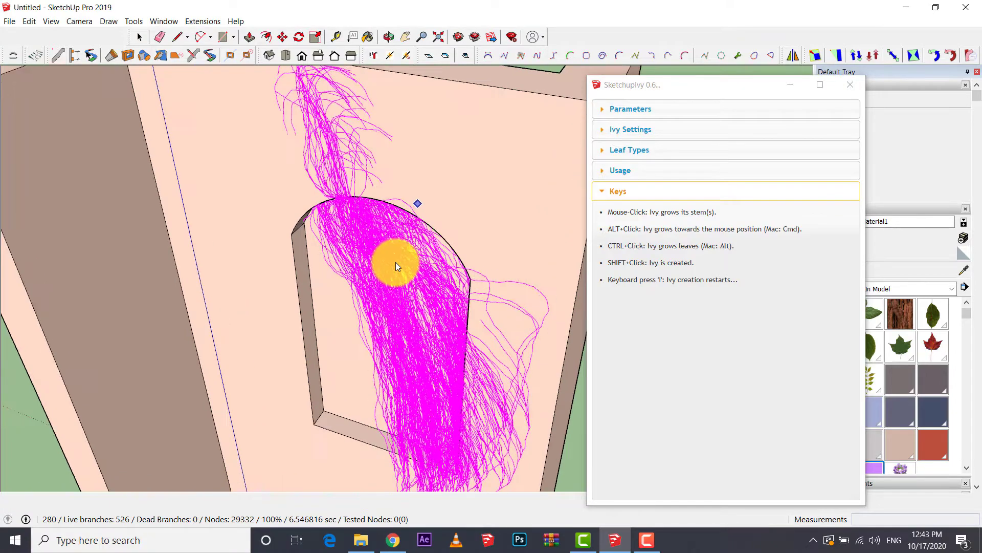
{"action": "middle_click_drag", "start_coordinate": [395, 262], "coordinate": [395, 262]}
{"action": "scroll", "coordinate": [395, 262], "scroll_direction": "up", "scroll_amount": 5}
{"action": "scroll", "coordinate": [395, 262], "scroll_direction": "down", "scroll_amount": 2}
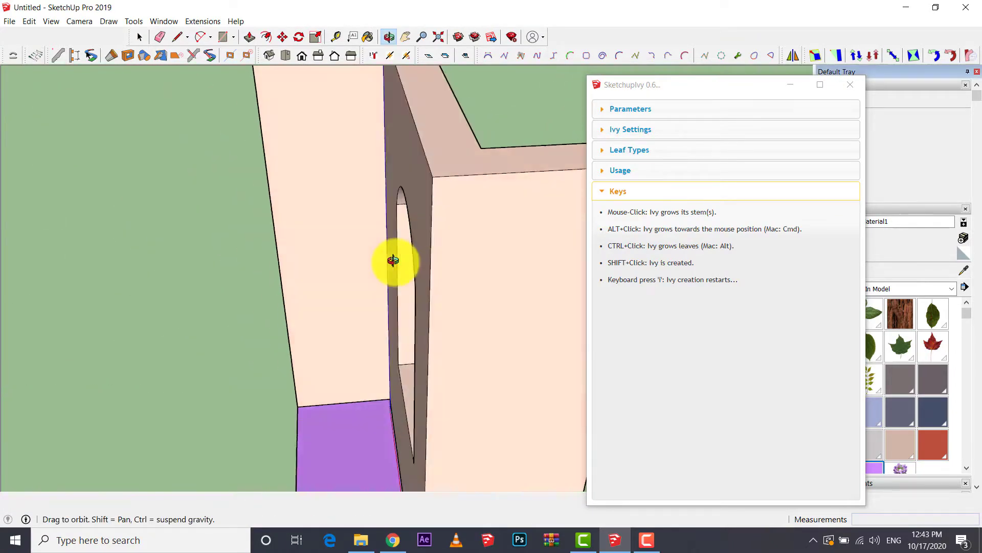
{"action": "scroll", "coordinate": [395, 262], "scroll_direction": "down", "scroll_amount": 3}
{"action": "scroll", "coordinate": [395, 262], "scroll_direction": "down", "scroll_amount": 2}
{"action": "scroll", "coordinate": [395, 261], "scroll_direction": "up", "scroll_amount": 3}
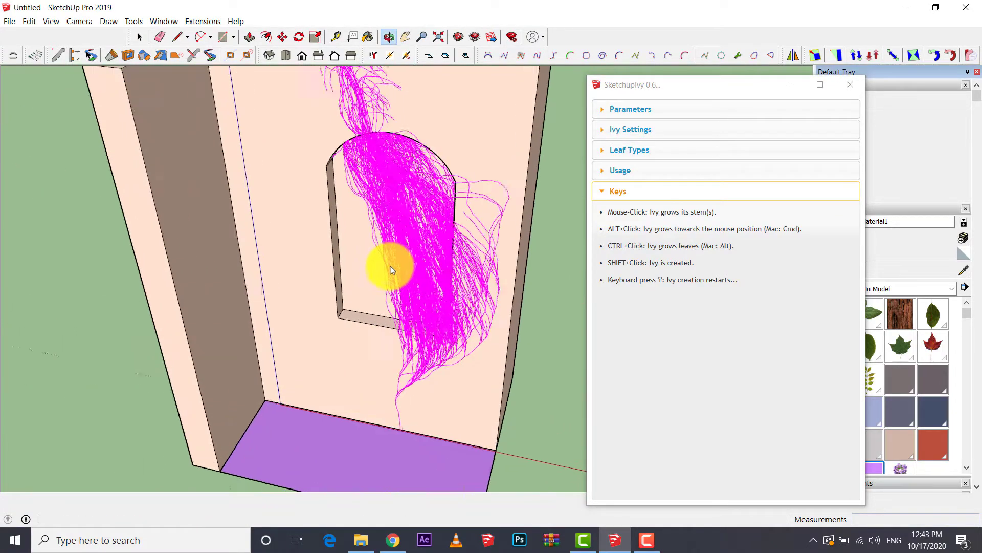
{"action": "scroll", "coordinate": [386, 267], "scroll_direction": "up", "scroll_amount": 1}
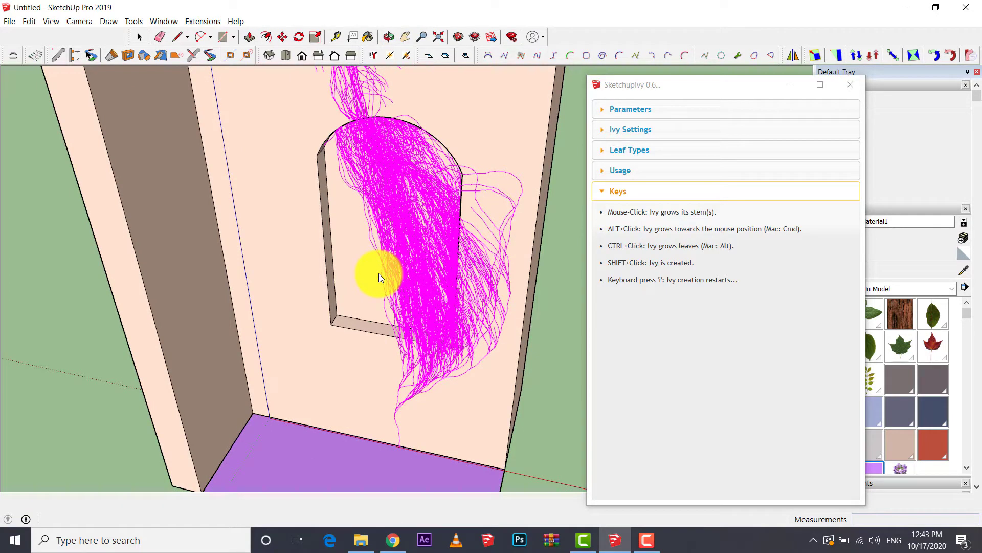
{"action": "left_click", "coordinate": [408, 260], "text": "ctrl"}
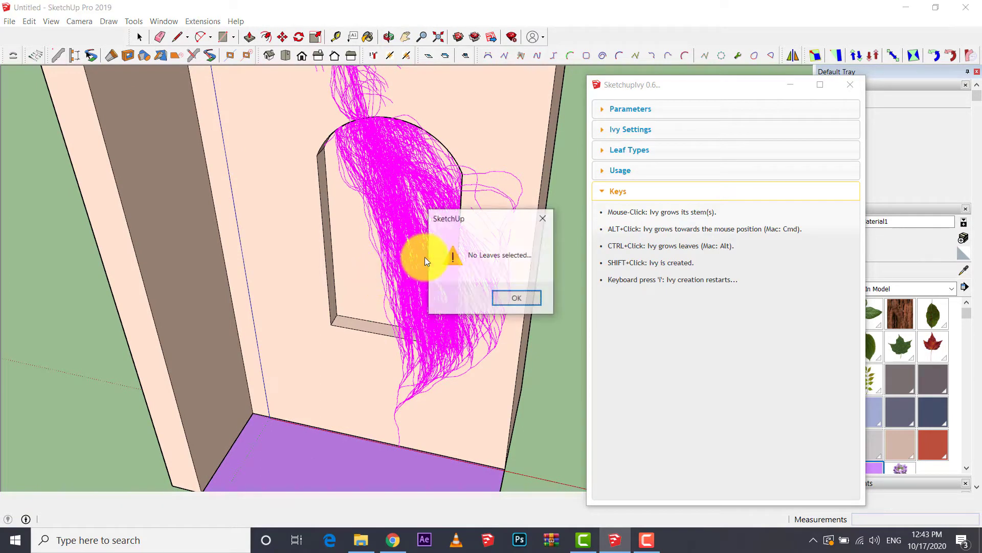
Dismiss the 'No Leaves selected' warning and orbit around the arch while ivy grows.
{"action": "left_click", "coordinate": [516, 299]}
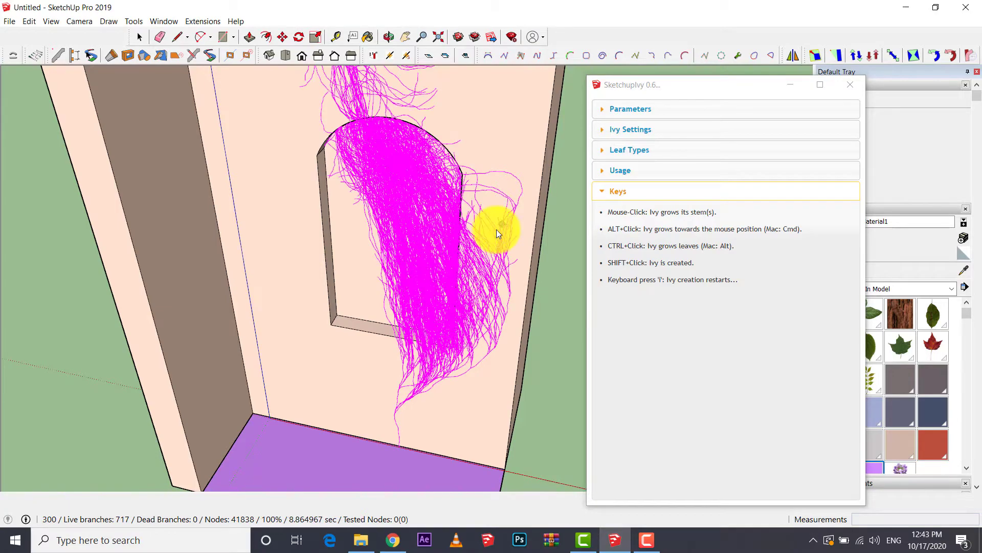
{"action": "scroll", "coordinate": [496, 229], "scroll_direction": "up", "scroll_amount": 2}
{"action": "scroll", "coordinate": [497, 229], "scroll_direction": "up", "scroll_amount": 1}
{"action": "scroll", "coordinate": [496, 229], "scroll_direction": "down", "scroll_amount": 3}
{"action": "scroll", "coordinate": [496, 229], "scroll_direction": "down", "scroll_amount": 2}
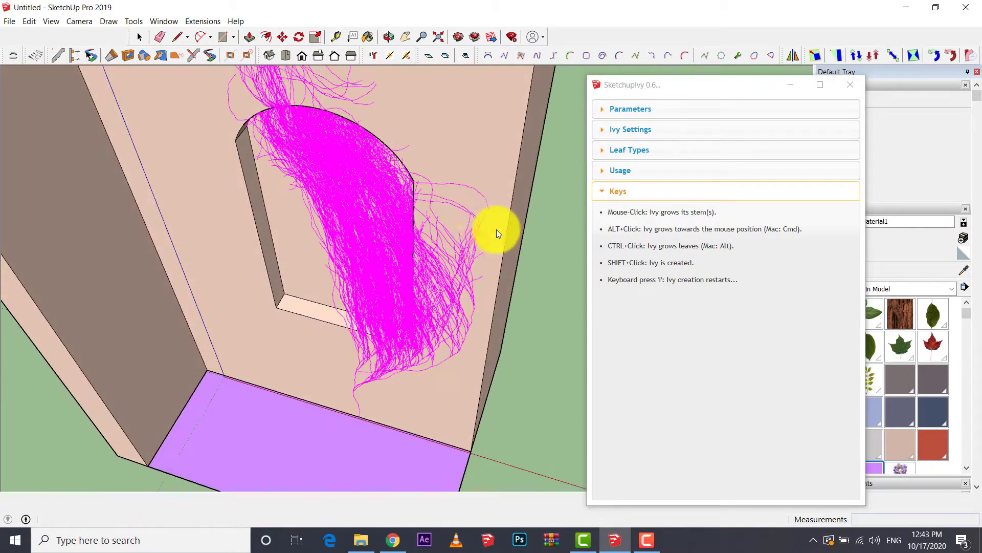
{"action": "middle_click_drag", "start_coordinate": [496, 229], "coordinate": [391, 252]}
{"action": "scroll", "coordinate": [392, 253], "scroll_direction": "up", "scroll_amount": 3}
{"action": "scroll", "coordinate": [391, 253], "scroll_direction": "up", "scroll_amount": 1}
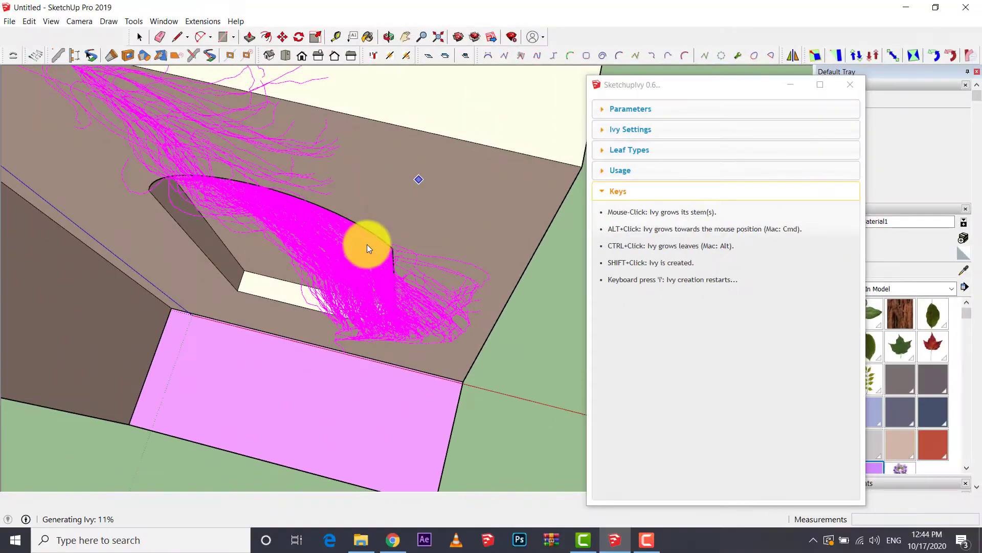
Convert the preview into brown ivy stem geometry and orbit to inspect the wall.
{"action": "left_click", "coordinate": [367, 267], "text": "shift"}
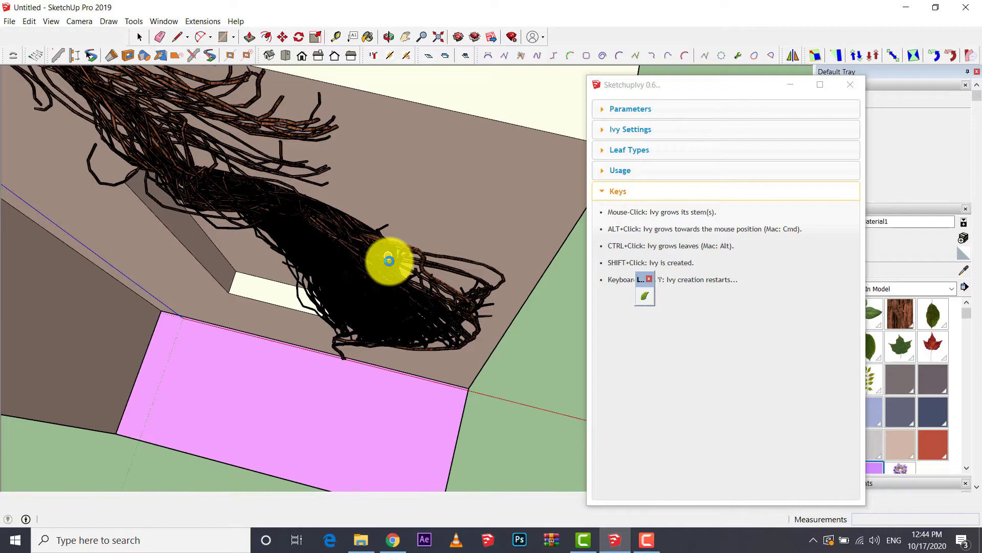
{"action": "middle_click_drag", "start_coordinate": [389, 261], "coordinate": [340, 377]}
{"action": "scroll", "coordinate": [388, 259], "scroll_direction": "up", "scroll_amount": 5}
{"action": "scroll", "coordinate": [388, 260], "scroll_direction": "down", "scroll_amount": 5}
{"action": "scroll", "coordinate": [336, 390], "scroll_direction": "up", "scroll_amount": 3}
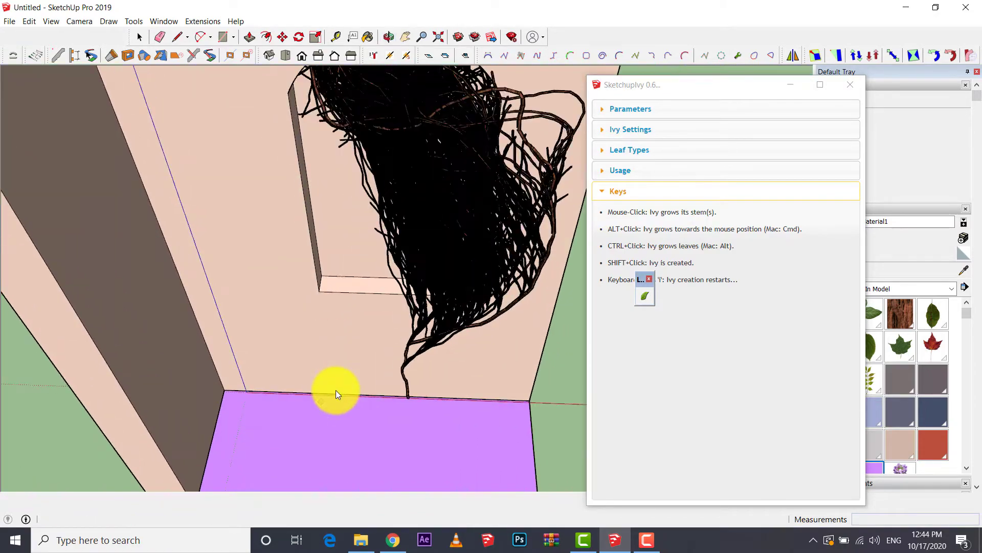
{"action": "scroll", "coordinate": [336, 390], "scroll_direction": "up", "scroll_amount": 3}
Grow a new ivy stem patch from the floor edge up the wall.
{"action": "left_click", "coordinate": [336, 389], "text": "shift"}
{"action": "left_click", "coordinate": [334, 281]}
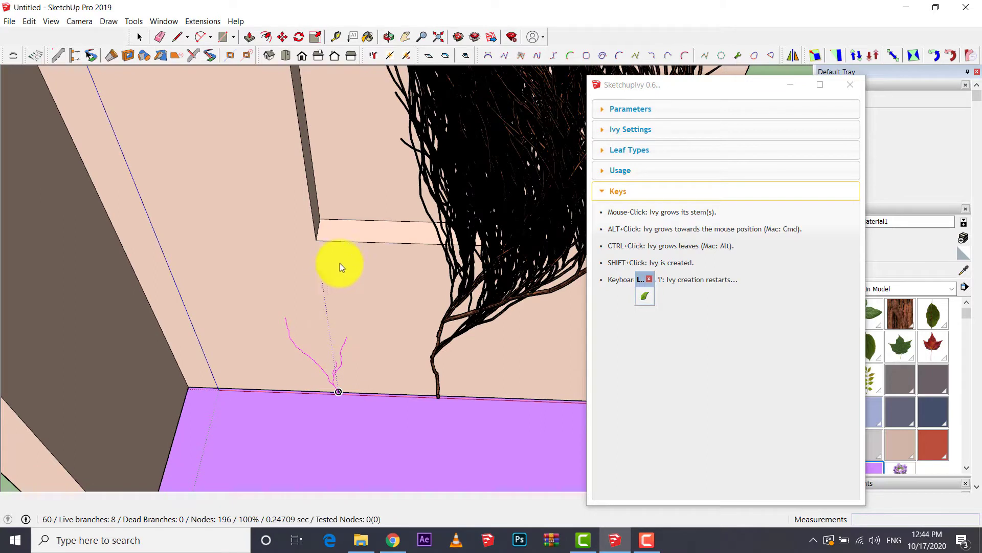
{"action": "left_click", "coordinate": [379, 250]}
{"action": "left_click", "coordinate": [373, 169]}
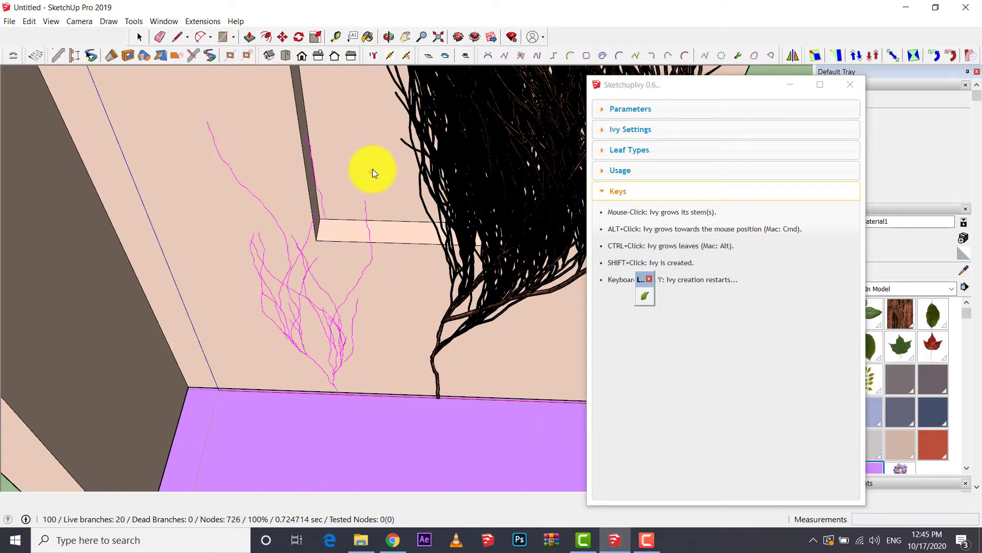
{"action": "left_click", "coordinate": [372, 169]}
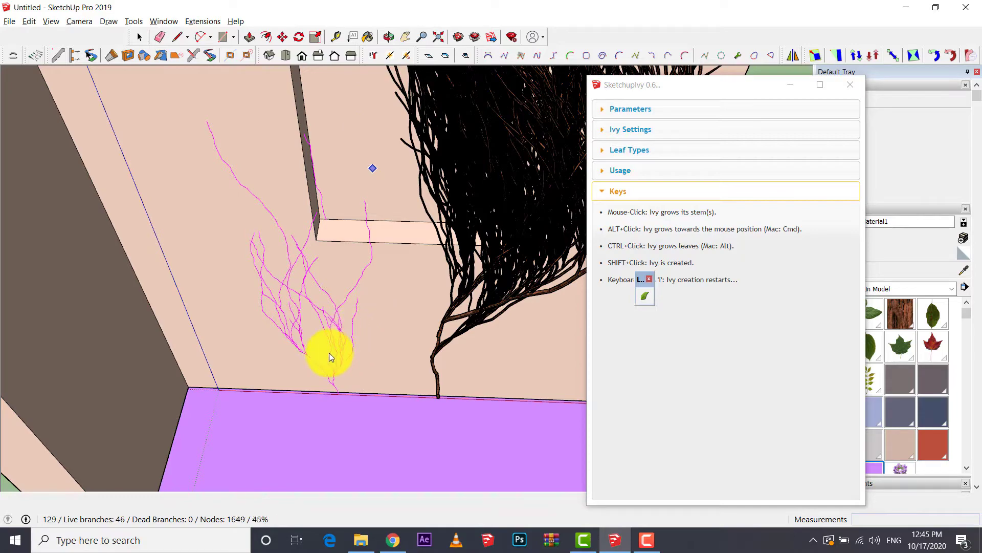
{"action": "scroll", "coordinate": [330, 352], "scroll_direction": "down", "scroll_amount": 2}
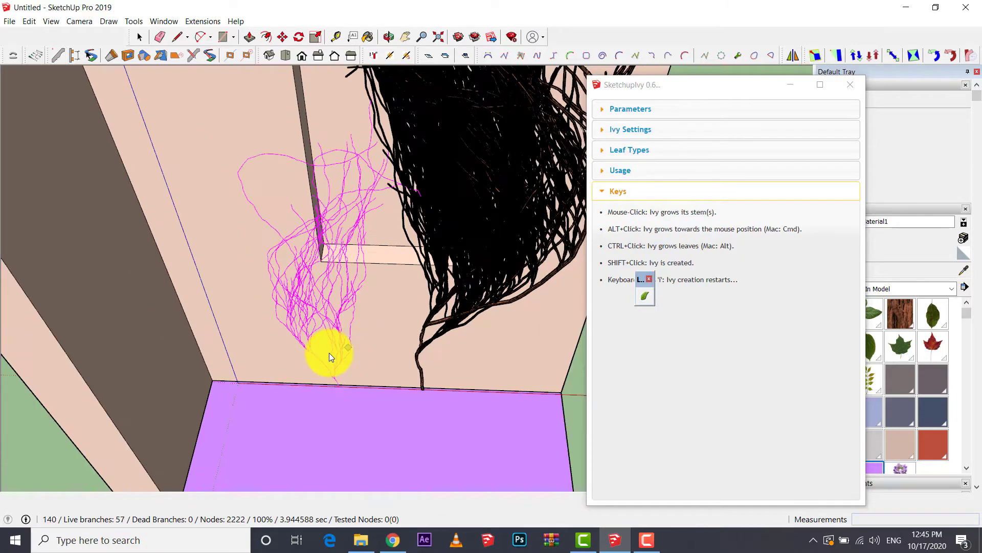
{"action": "middle_click_drag", "start_coordinate": [330, 352], "coordinate": [312, 247]}
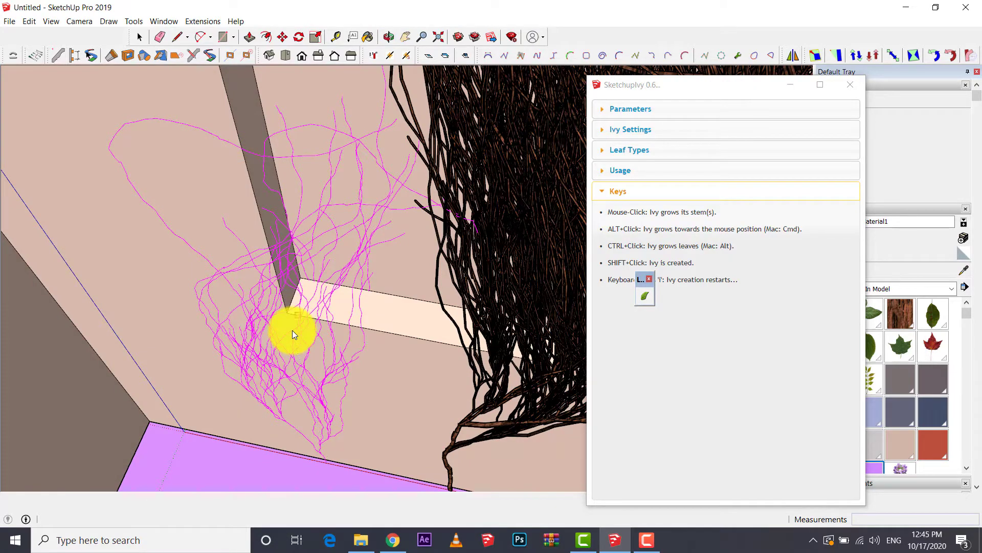
{"action": "middle_click_drag", "start_coordinate": [293, 333], "coordinate": [289, 224]}
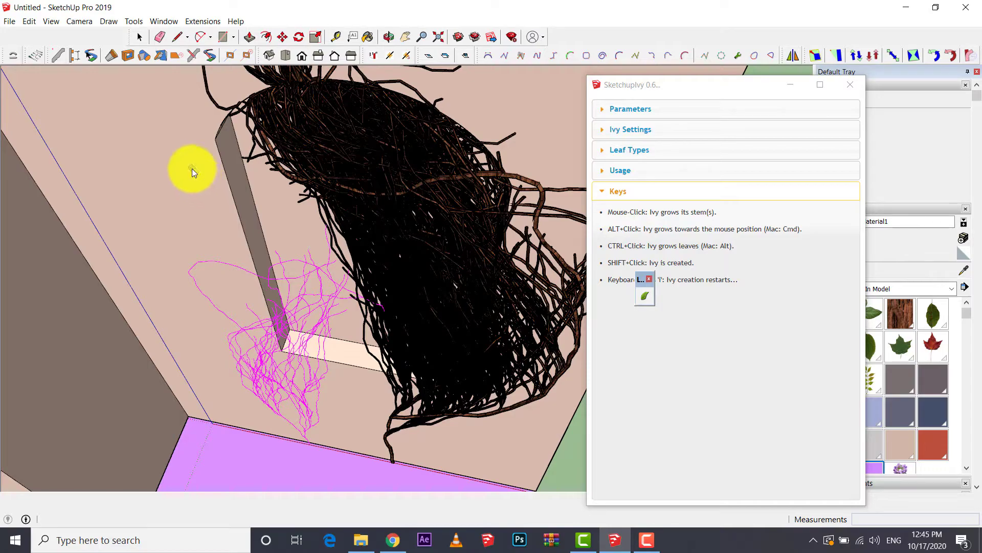
Turn the new patch into solid ivy geometry and accept the Fix now repair.
{"action": "left_click", "coordinate": [192, 168], "text": "shift"}
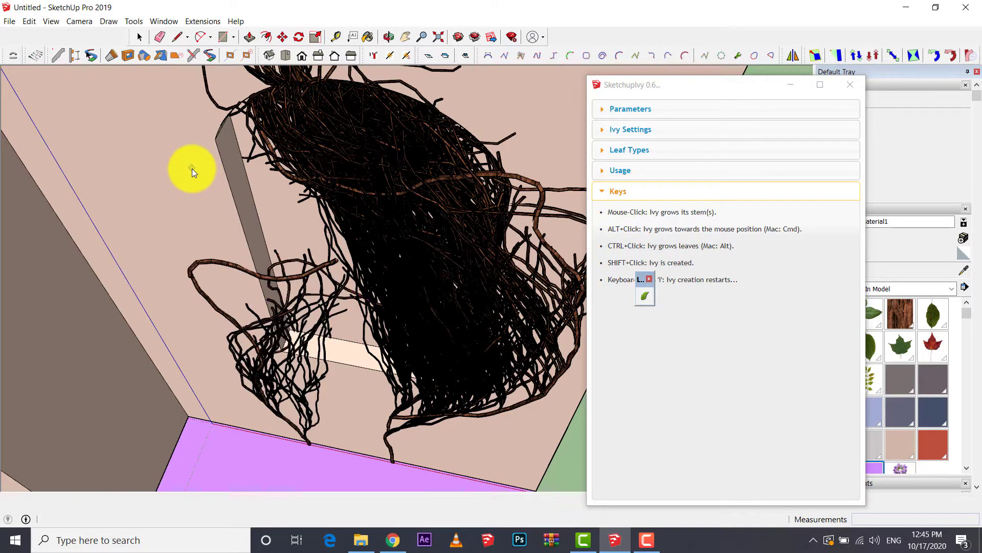
{"action": "middle_click_drag", "start_coordinate": [192, 168], "coordinate": [192, 168]}
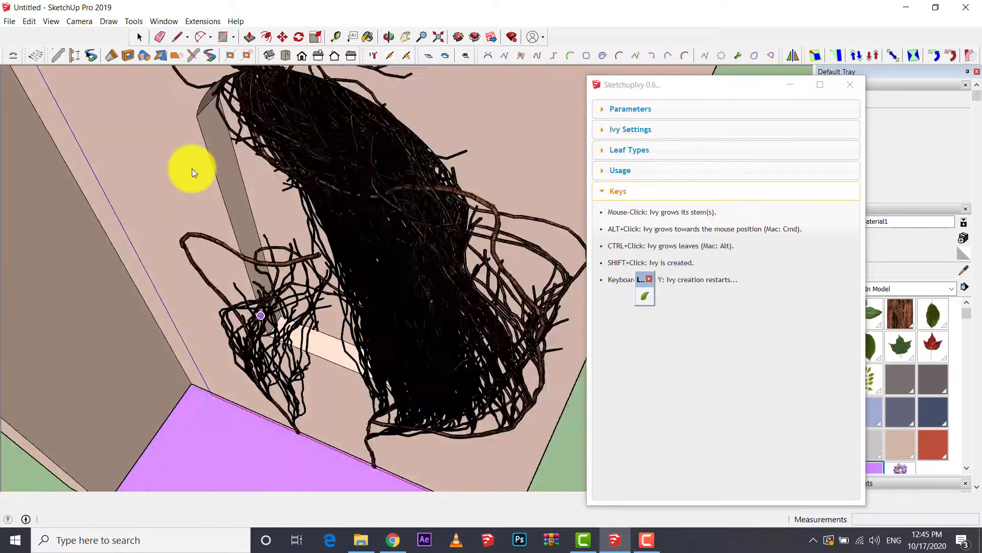
{"action": "scroll", "coordinate": [192, 167], "scroll_direction": "down", "scroll_amount": 3}
{"action": "scroll", "coordinate": [192, 168], "scroll_direction": "down", "scroll_amount": 3}
{"action": "left_click", "coordinate": [13, 20]}
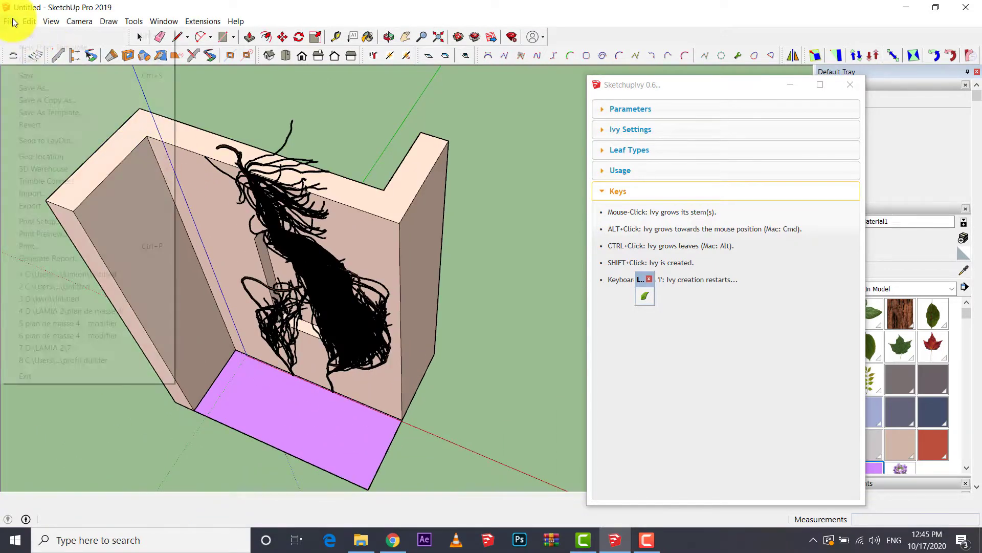
{"action": "left_click", "coordinate": [250, 219]}
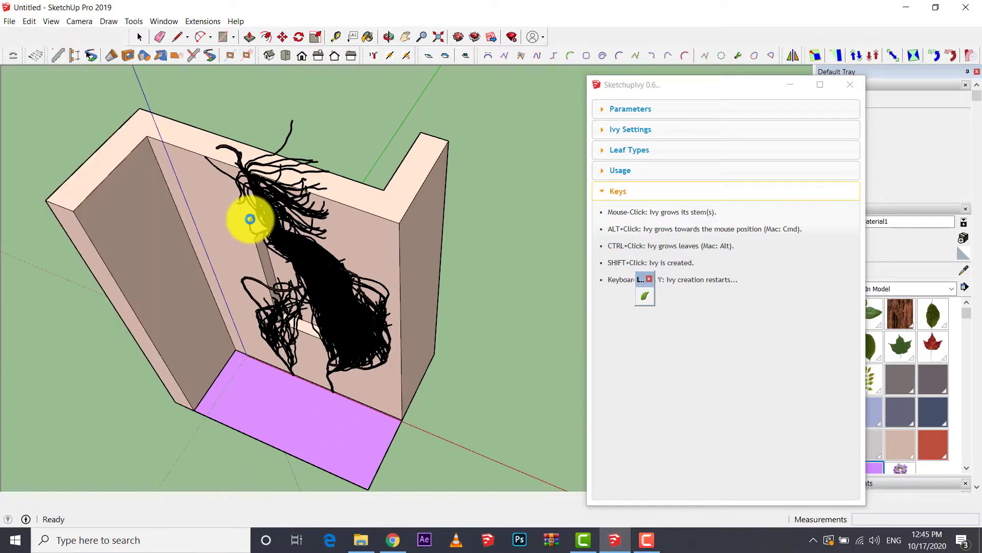
{"action": "left_click", "coordinate": [392, 296]}
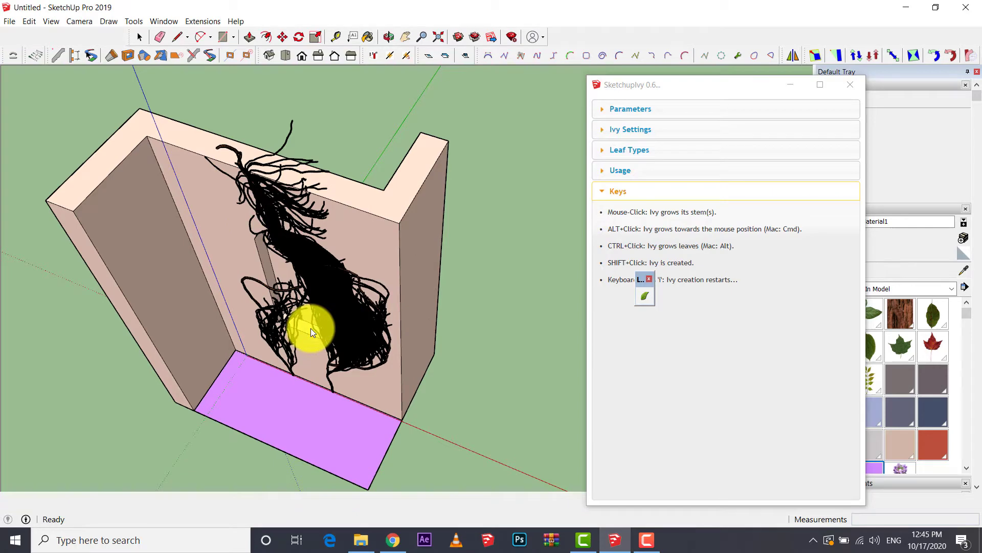
{"action": "left_click", "coordinate": [436, 287]}
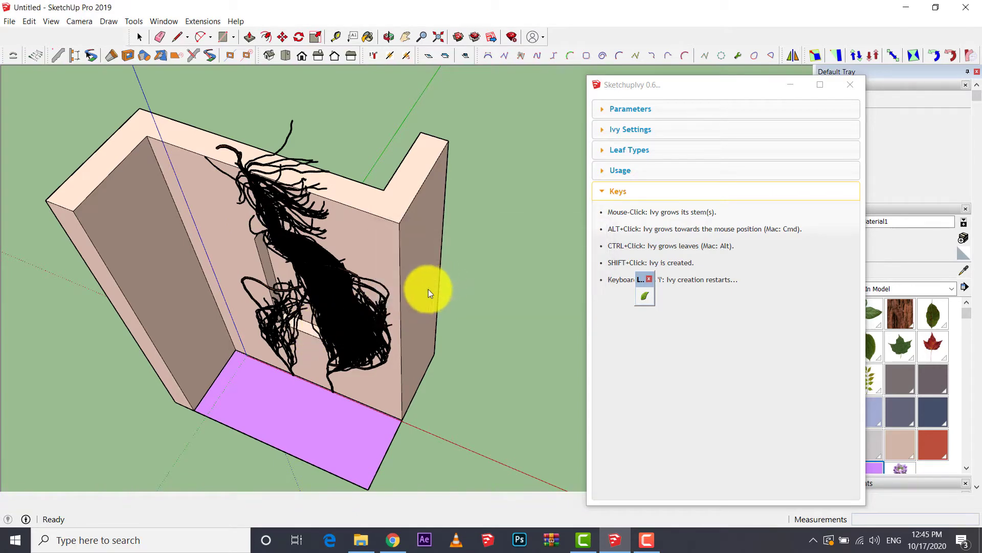
Launch Lumion 10.3.2 from the Start menu by searching 'lu'.
{"action": "left_click", "coordinate": [14, 541]}
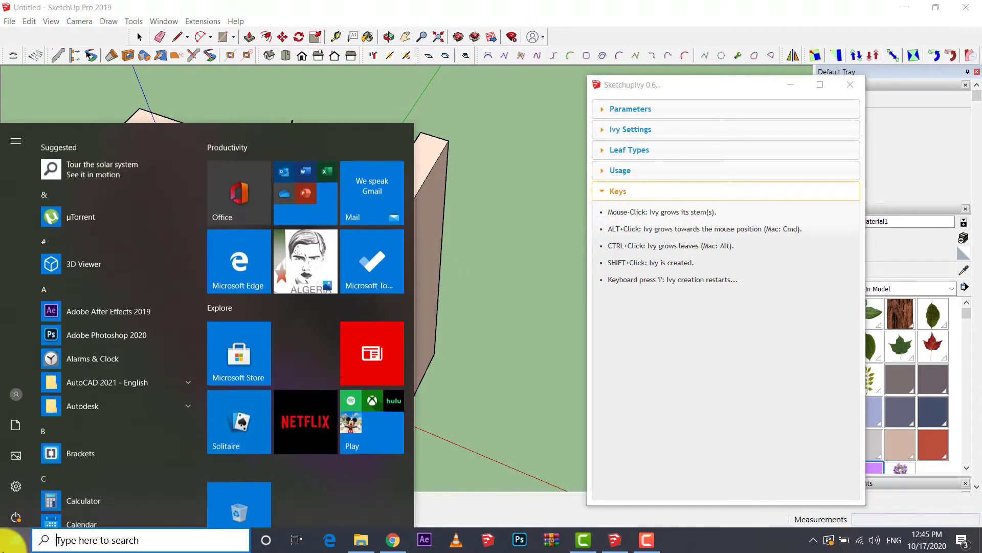
{"action": "type", "text": "lu"}
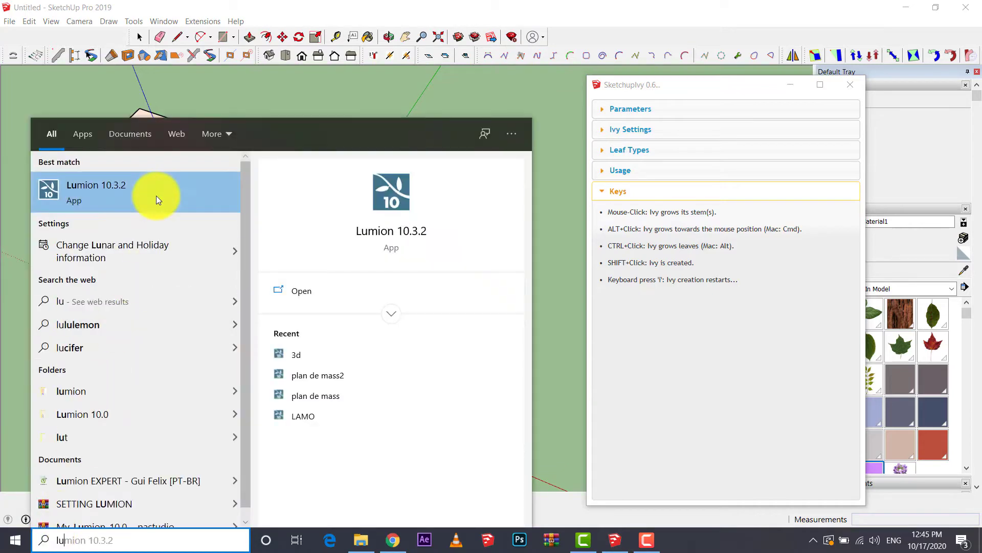
{"action": "left_click", "coordinate": [158, 200]}
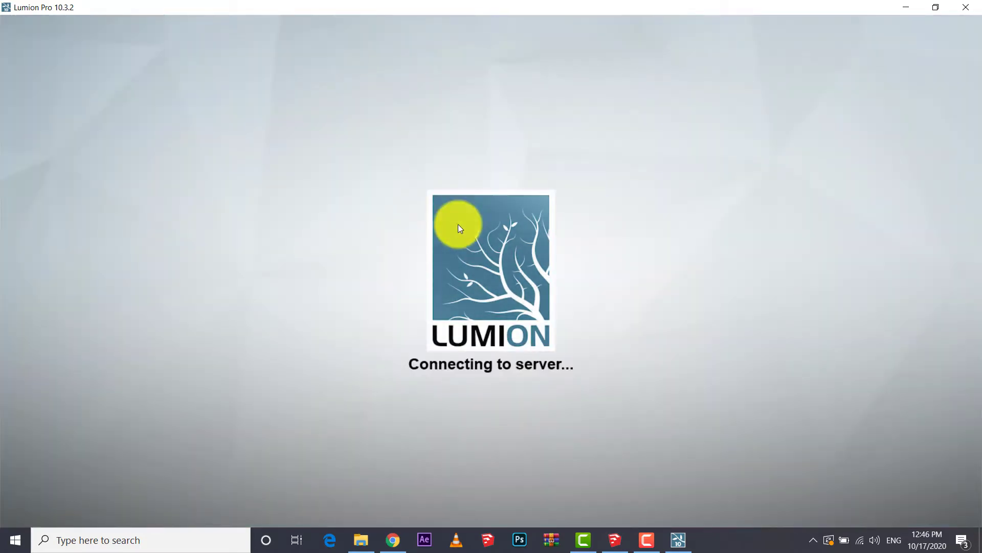
Discard the recovered project and start a new project from the White template.
{"action": "left_click", "coordinate": [361, 541]}
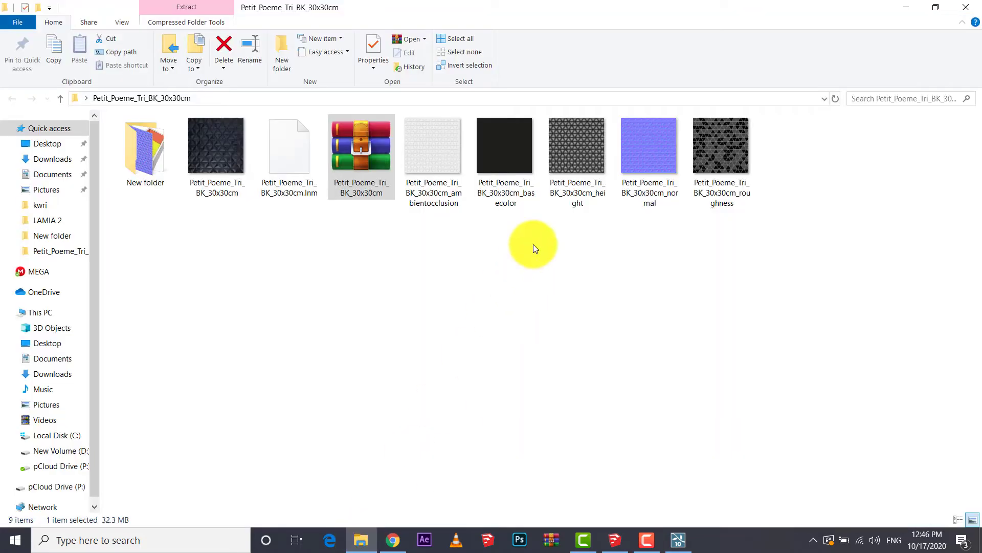
{"action": "left_click", "coordinate": [905, 7]}
{"action": "left_click", "coordinate": [584, 321]}
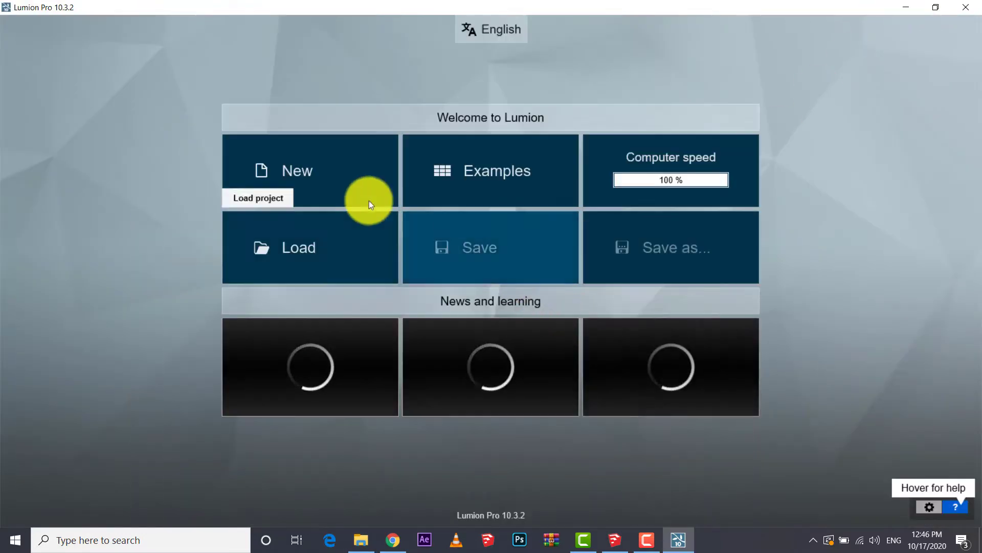
{"action": "left_click", "coordinate": [369, 201]}
{"action": "left_click", "coordinate": [667, 338]}
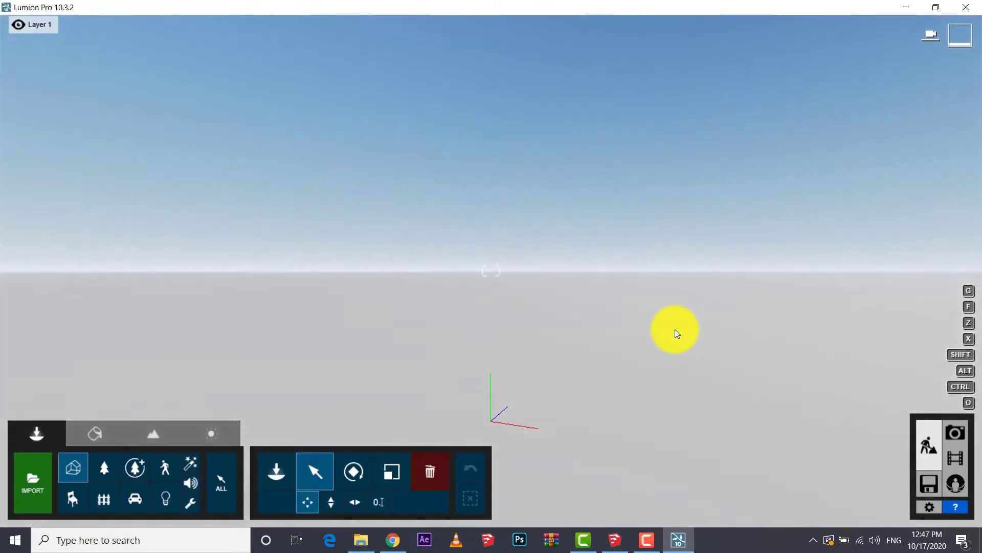
Import lumion\Untitled.skp as 'Ivy Plant' and place it on the ground.
{"action": "left_click", "coordinate": [43, 477]}
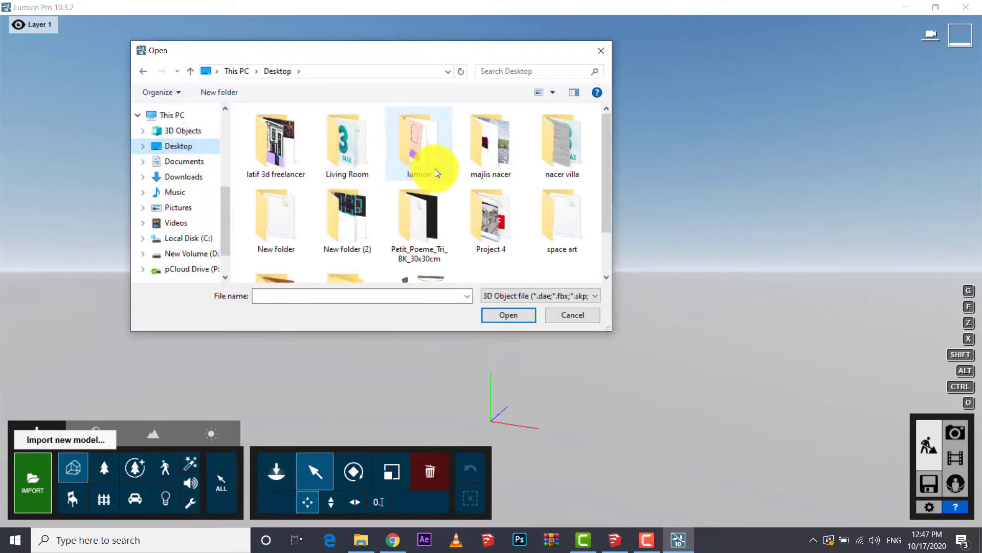
{"action": "double_click", "coordinate": [435, 167]}
{"action": "double_click", "coordinate": [281, 130]}
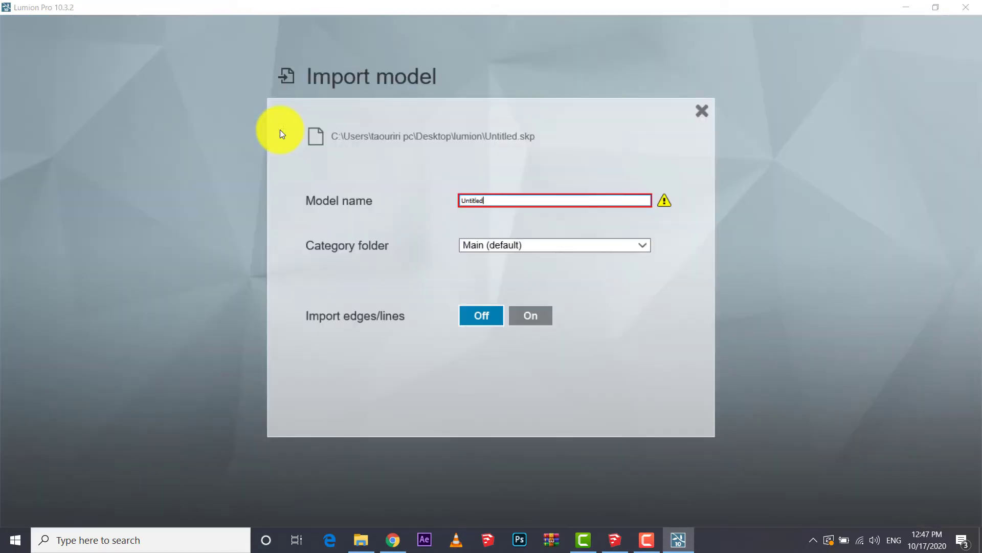
{"action": "right_click", "coordinate": [477, 199]}
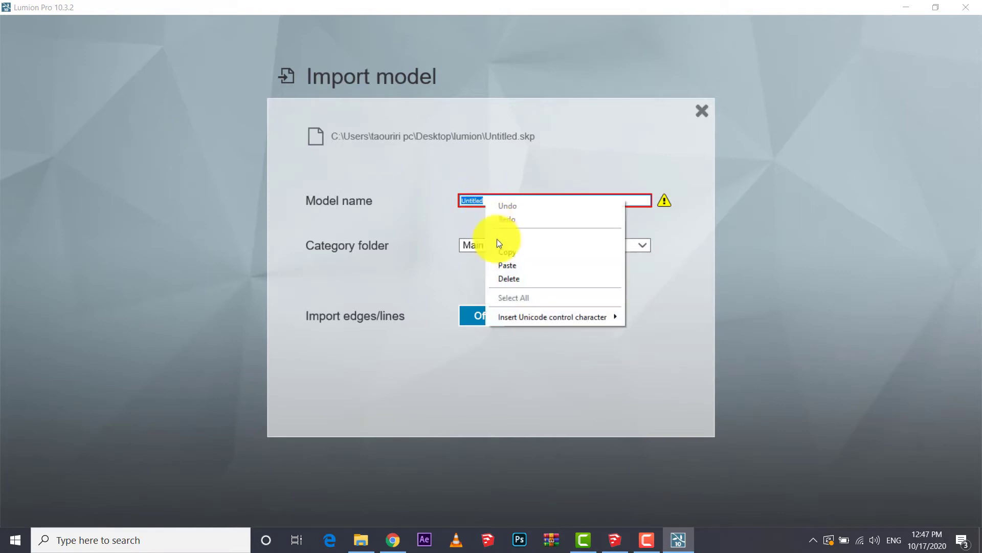
{"action": "left_click", "coordinate": [505, 266]}
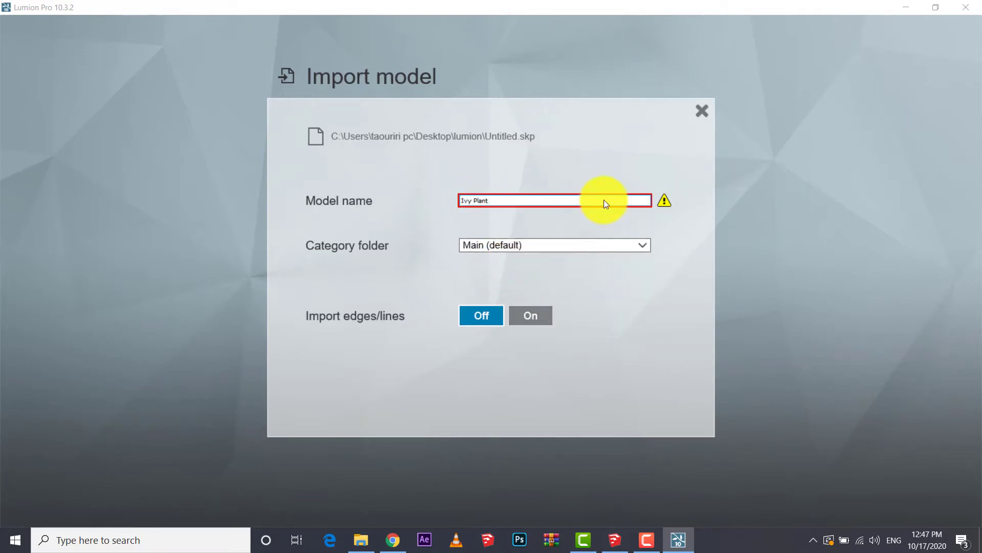
{"action": "left_click", "coordinate": [682, 394]}
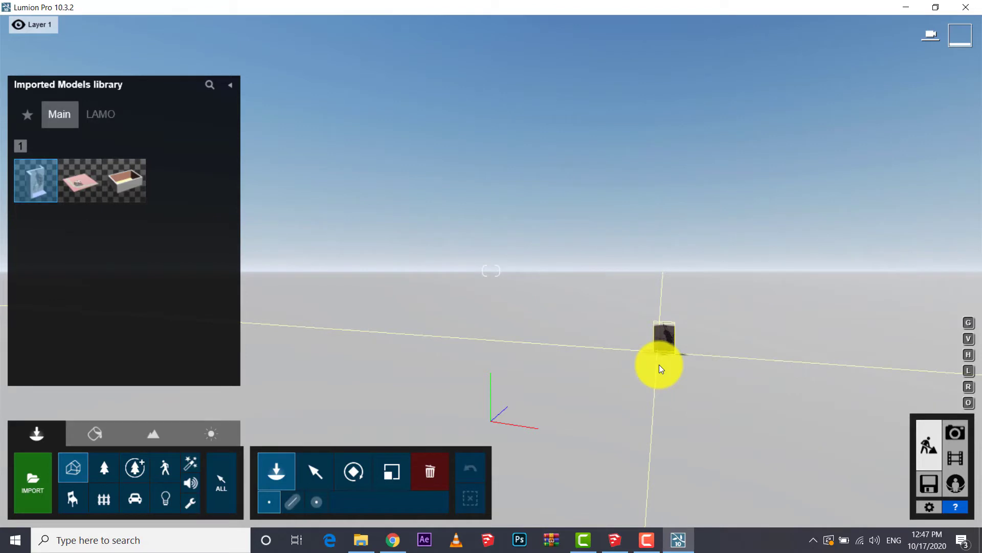
{"action": "left_click_drag", "start_coordinate": [659, 365], "coordinate": [504, 416]}
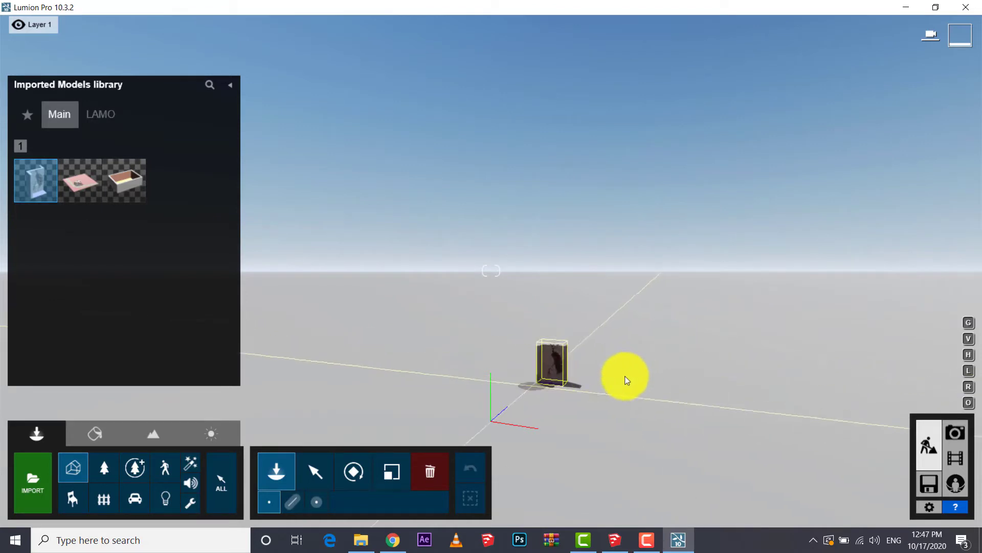
{"action": "mouse_move", "coordinate": [505, 416]}
{"action": "right_mouse_down"}
{"action": "mouse_move", "coordinate": [528, 389]}
{"action": "mouse_move", "coordinate": [680, 316]}
{"action": "right_mouse_up"}
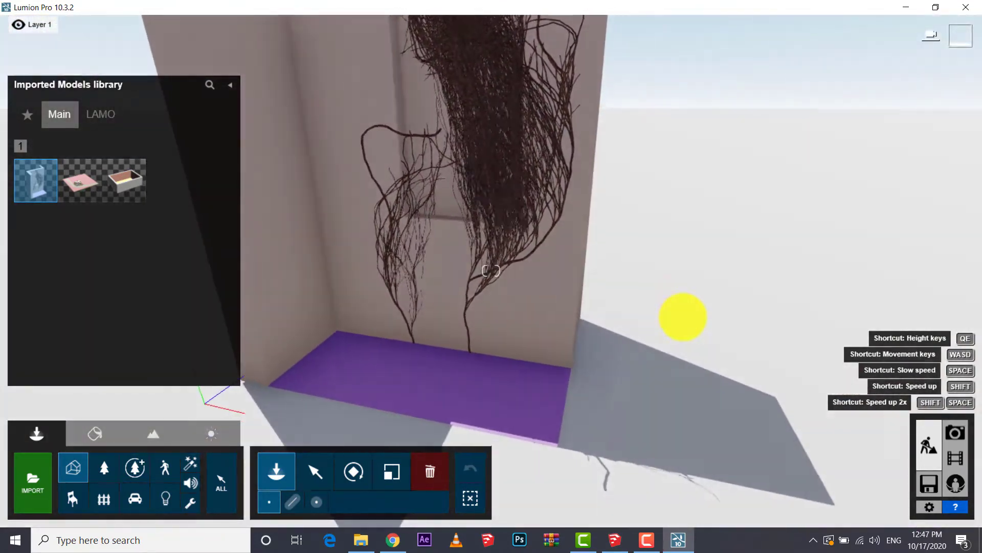
Select the model's purple floor and give it a dark soil material.
{"action": "right_click_drag", "start_coordinate": [681, 316], "coordinate": [680, 317]}
{"action": "left_click", "coordinate": [123, 435]}
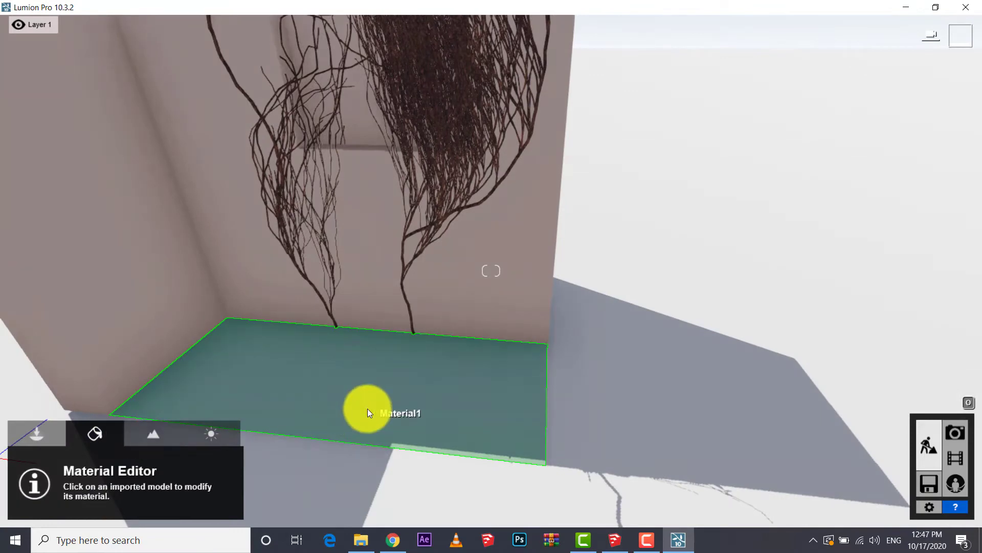
{"action": "left_click", "coordinate": [368, 409]}
{"action": "left_click", "coordinate": [153, 213]}
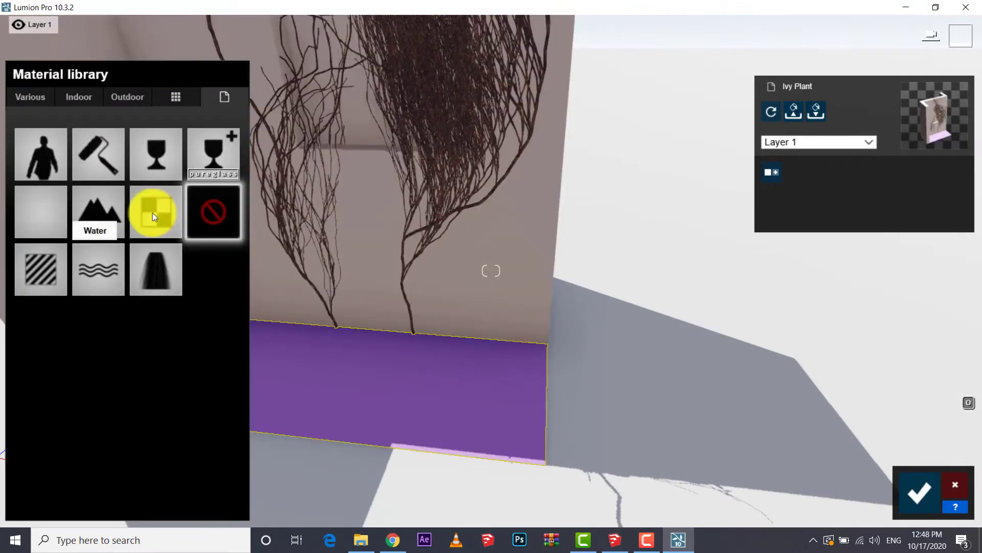
{"action": "left_click", "coordinate": [29, 100]}
{"action": "left_click", "coordinate": [164, 140]}
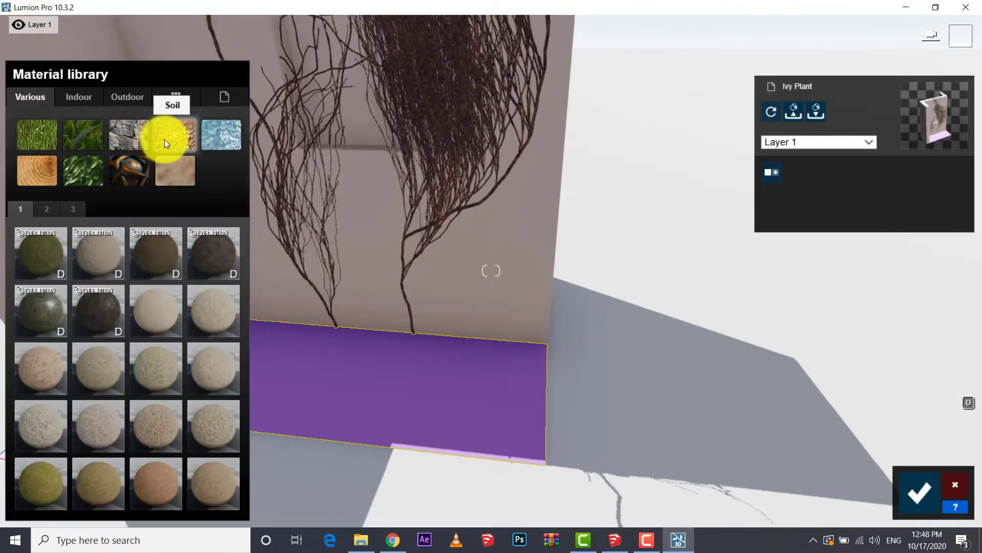
{"action": "left_click", "coordinate": [240, 280]}
{"action": "right_click_drag", "start_coordinate": [434, 413], "coordinate": [438, 413]}
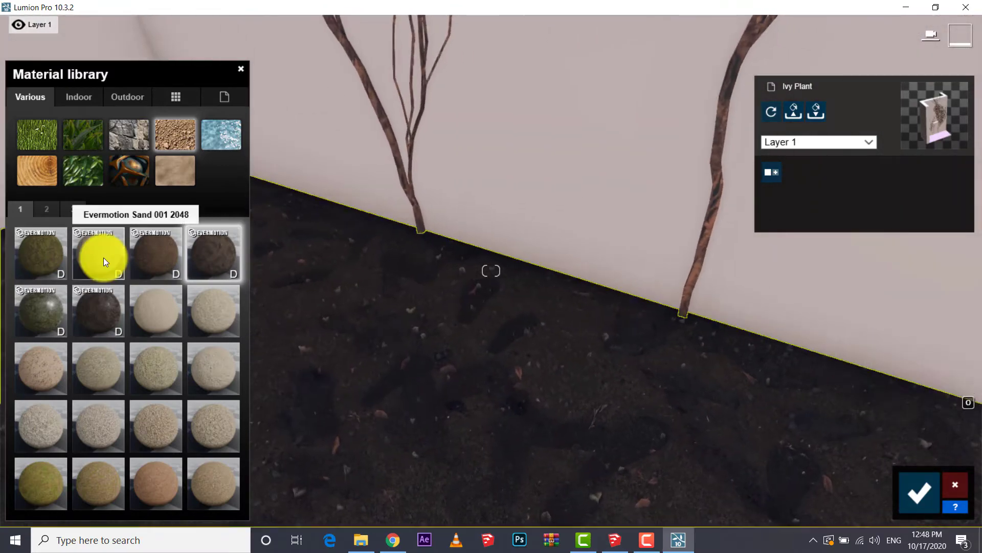
Try other ground materials and settle on leaf-litter for the floor.
{"action": "left_click", "coordinate": [156, 260]}
{"action": "key", "text": "s"}
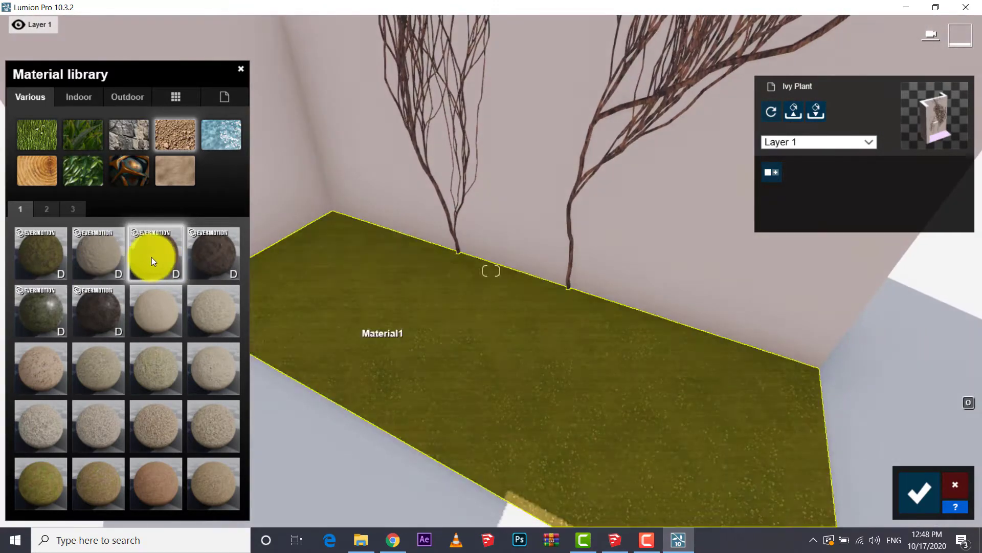
{"action": "left_click", "coordinate": [46, 209]}
{"action": "left_click", "coordinate": [202, 318]}
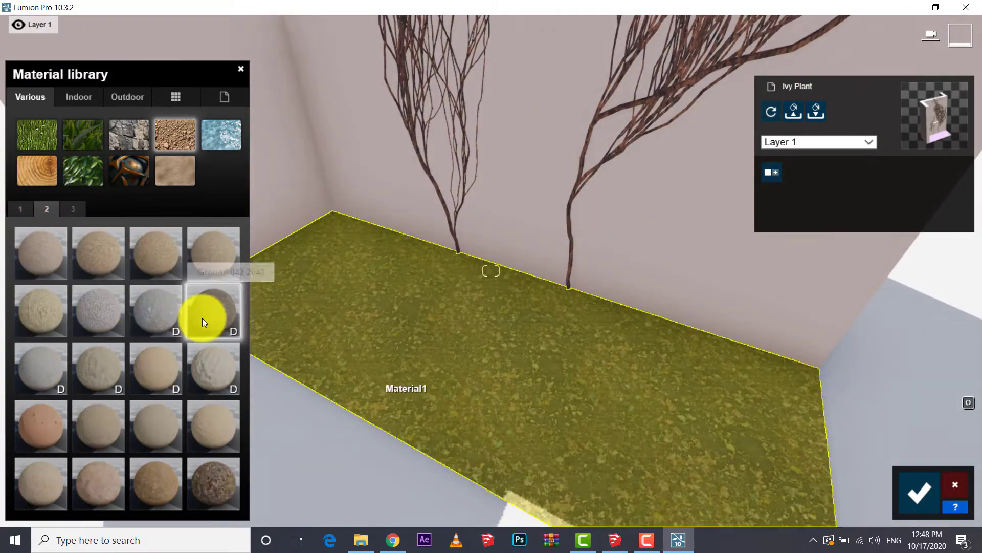
{"action": "left_click", "coordinate": [214, 481]}
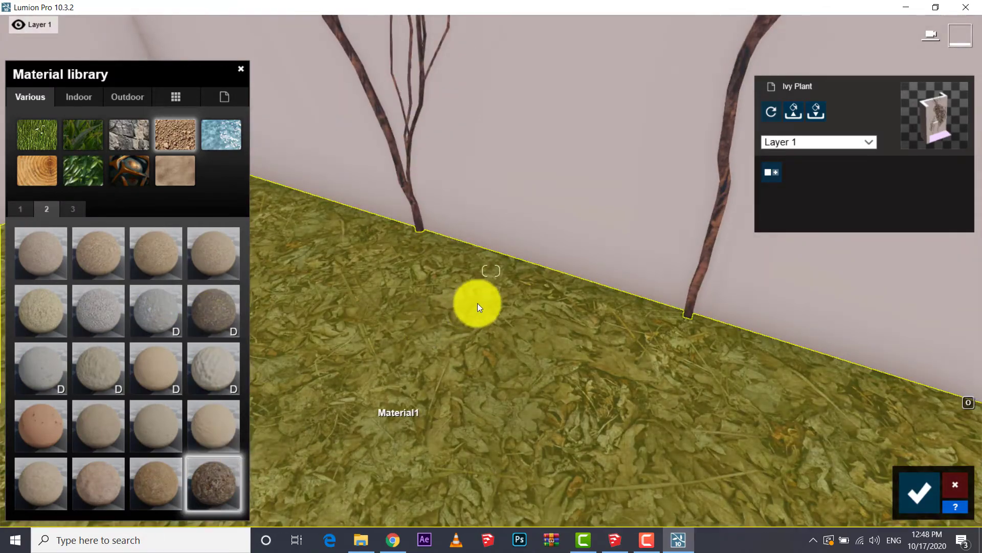
{"action": "key", "text": "s"}
Give the wall a light yellow brick material and look up toward the sky.
{"action": "left_click", "coordinate": [450, 241]}
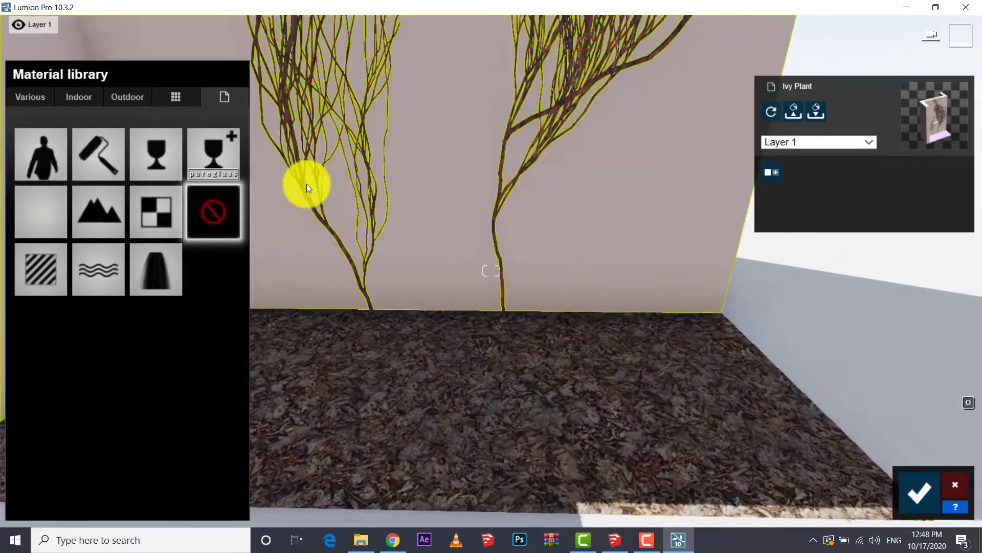
{"action": "left_click", "coordinate": [83, 96]}
{"action": "left_click", "coordinate": [122, 97]}
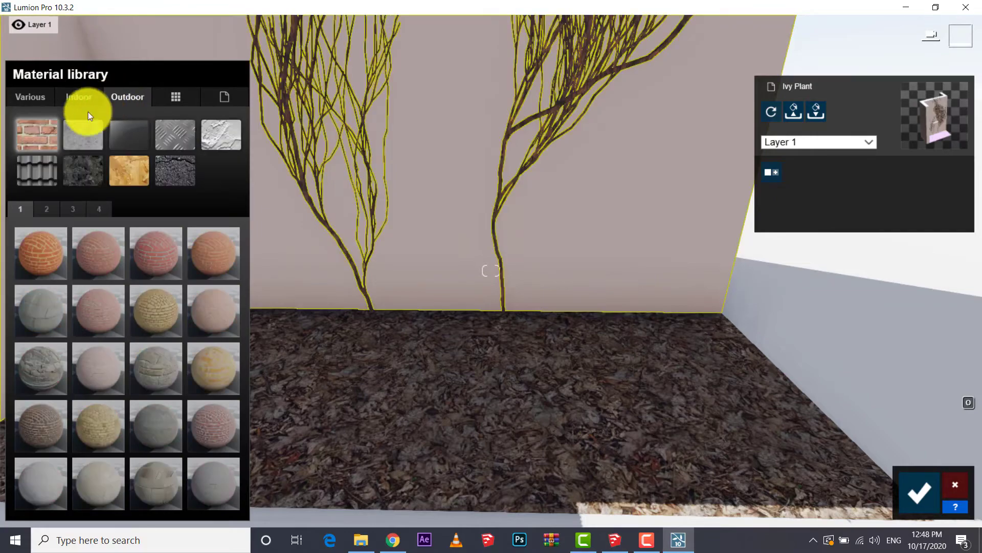
{"action": "left_click", "coordinate": [141, 315]}
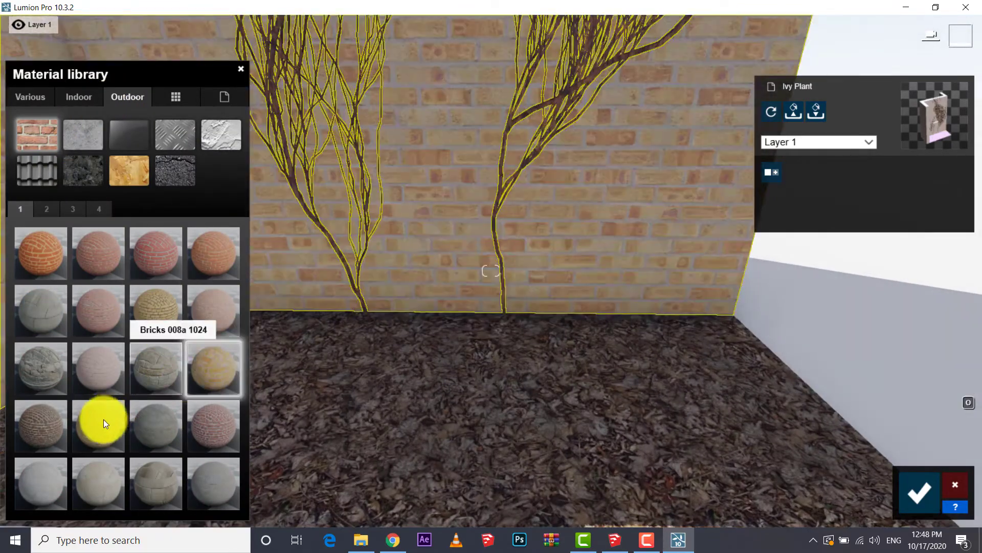
{"action": "left_click", "coordinate": [102, 420]}
{"action": "right_click_drag", "start_coordinate": [393, 366], "coordinate": [452, 336]}
Give the ivy_stem material a Standard material with Colorization set to 0.
{"action": "key", "text": "w"}
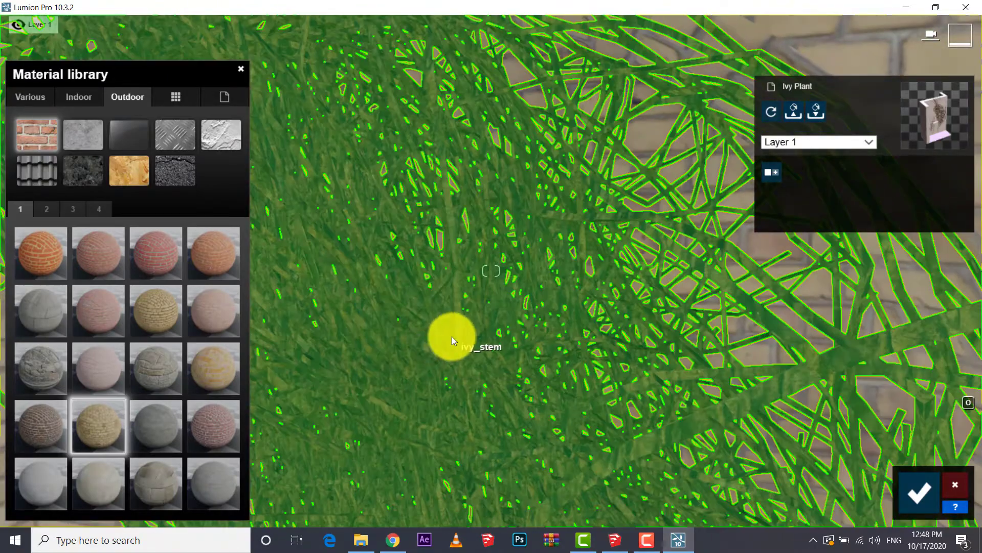
{"action": "left_click", "coordinate": [452, 336]}
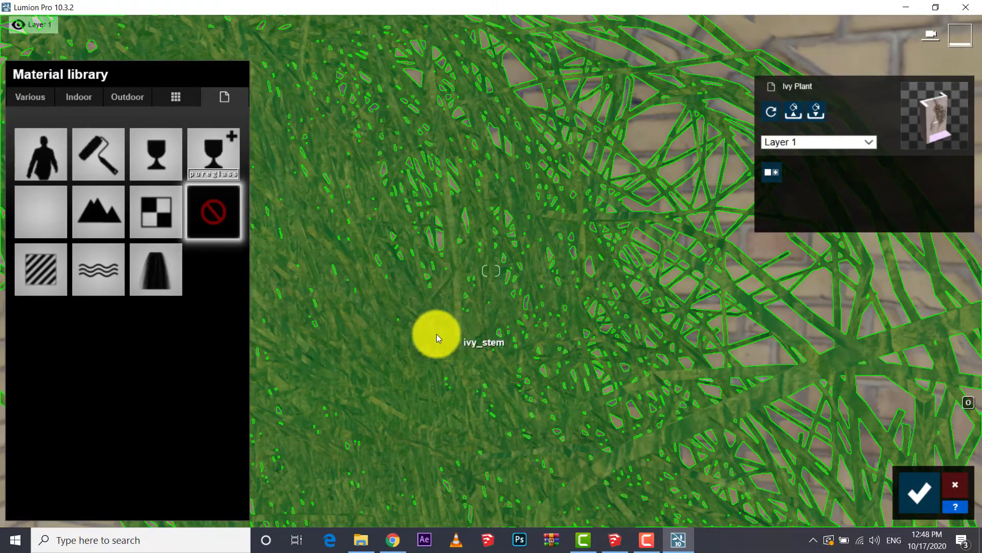
{"action": "left_click", "coordinate": [54, 268]}
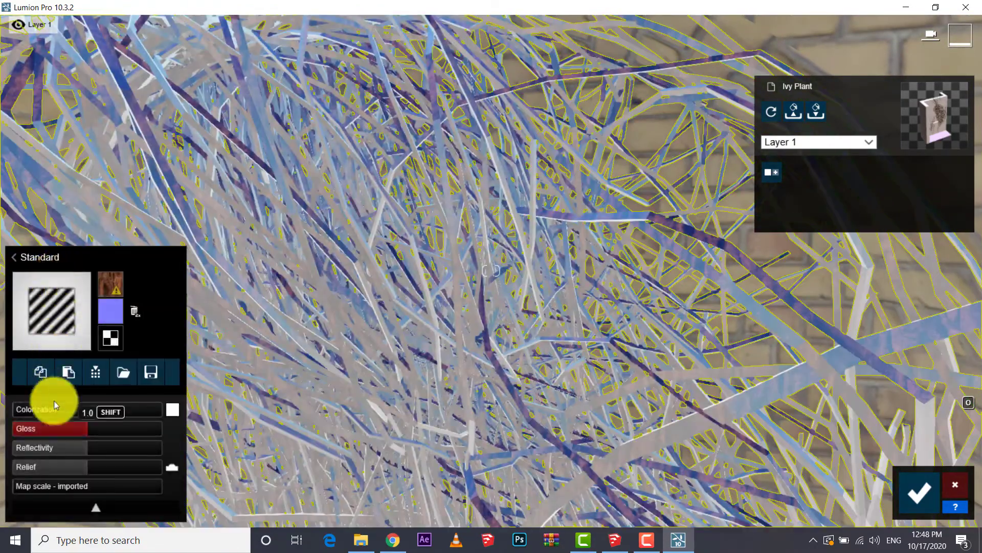
{"action": "mouse_move", "coordinate": [48, 404]}
{"action": "left_mouse_down"}
{"action": "mouse_move", "coordinate": [1, 430]}
{"action": "mouse_move", "coordinate": [32, 467]}
{"action": "left_mouse_up"}
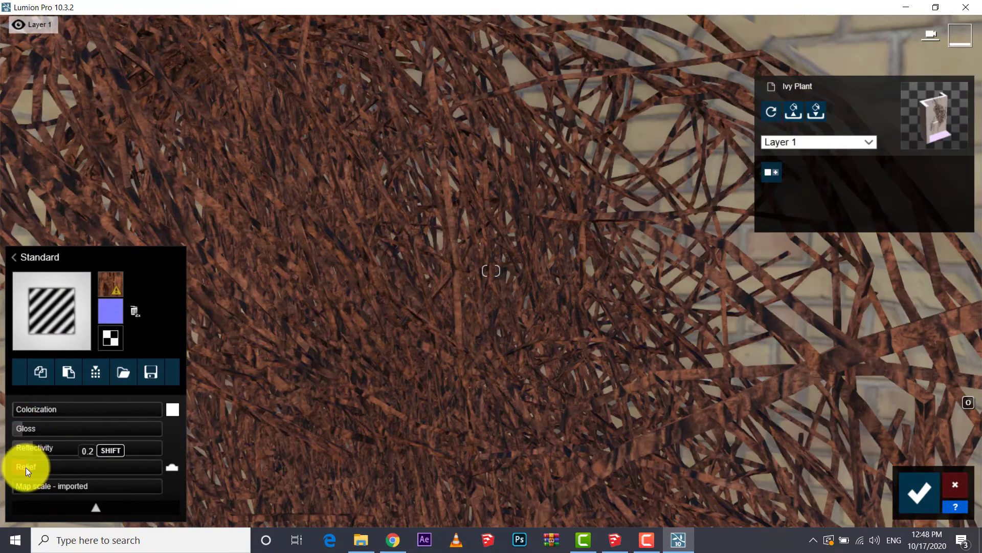
{"action": "scroll", "coordinate": [346, 344], "scroll_direction": "down", "scroll_amount": 10}
{"action": "scroll", "coordinate": [486, 296], "scroll_direction": "down", "scroll_amount": 5}
{"action": "scroll", "coordinate": [490, 271], "scroll_direction": "up", "scroll_amount": 5}
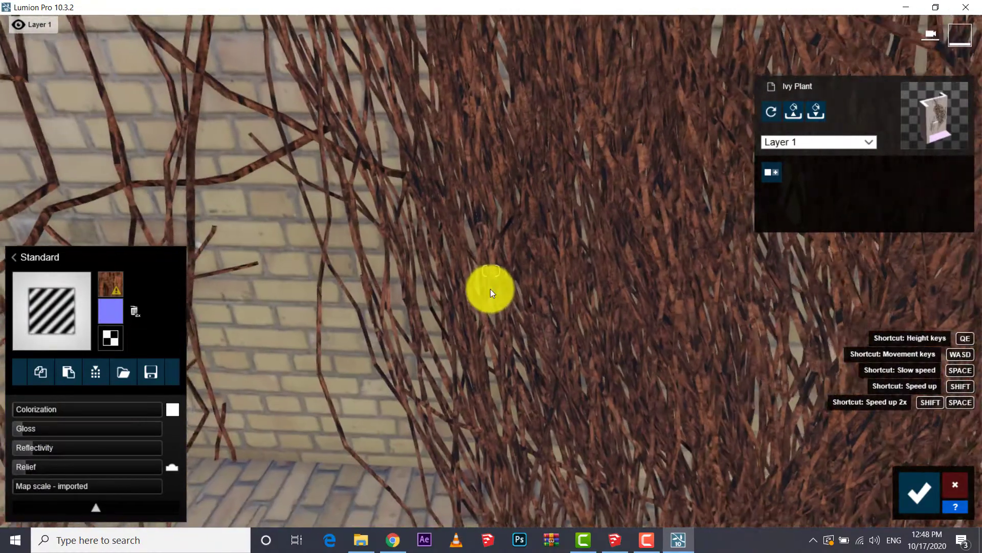
{"action": "left_click", "coordinate": [484, 251]}
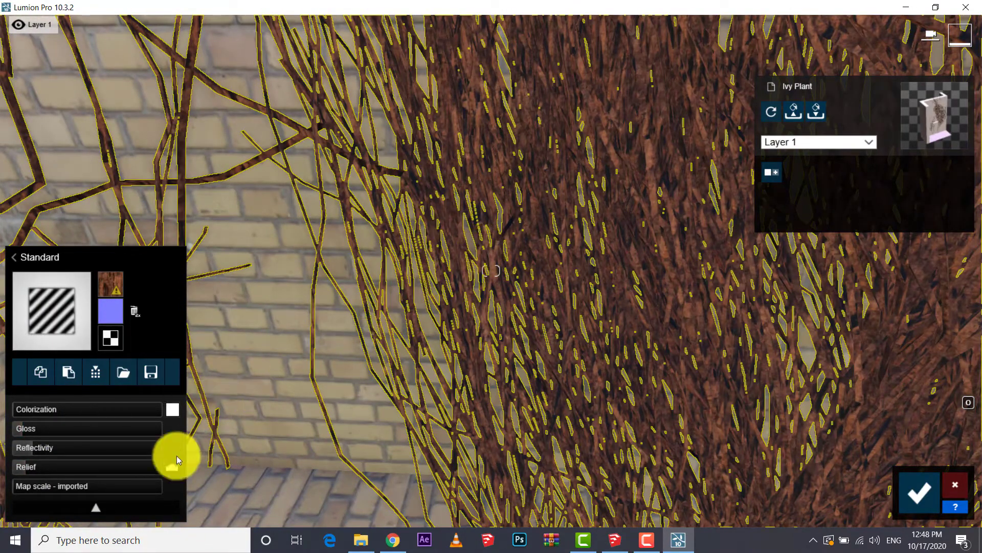
Raise the ivy's Leaf size to maximum, change Leaf type to green, and increase Spread.
{"action": "left_click", "coordinate": [96, 507]}
{"action": "left_click", "coordinate": [116, 414]}
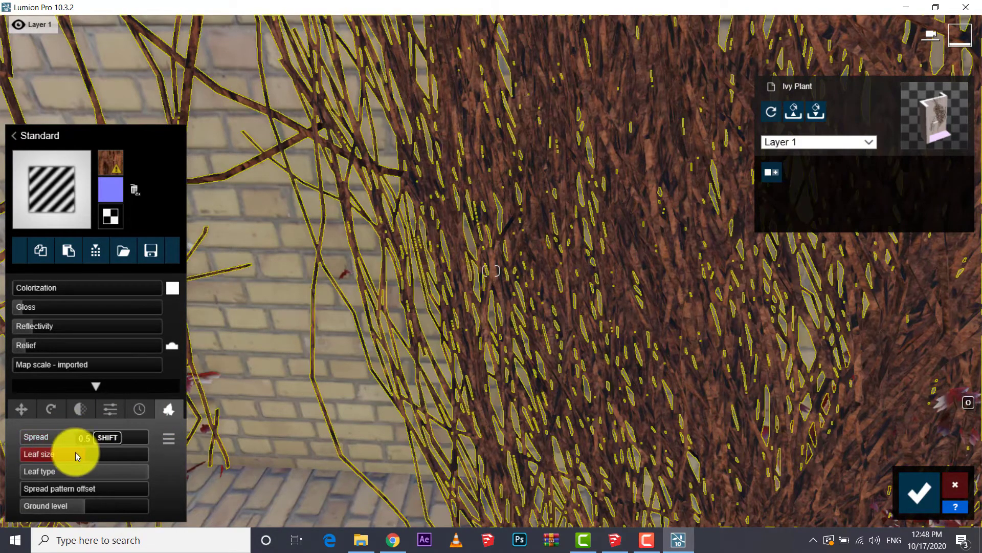
{"action": "mouse_move", "coordinate": [75, 452]}
{"action": "left_mouse_down"}
{"action": "mouse_move", "coordinate": [108, 456]}
{"action": "mouse_move", "coordinate": [358, 307]}
{"action": "left_mouse_up"}
{"action": "scroll", "coordinate": [377, 295], "scroll_direction": "down", "scroll_amount": 5}
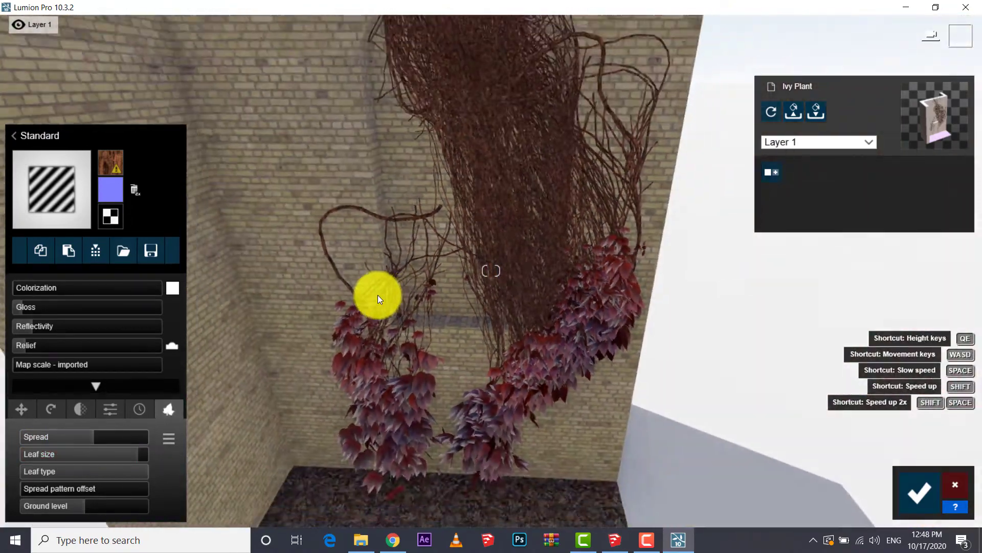
{"action": "left_click_drag", "start_coordinate": [75, 471], "coordinate": [130, 481]}
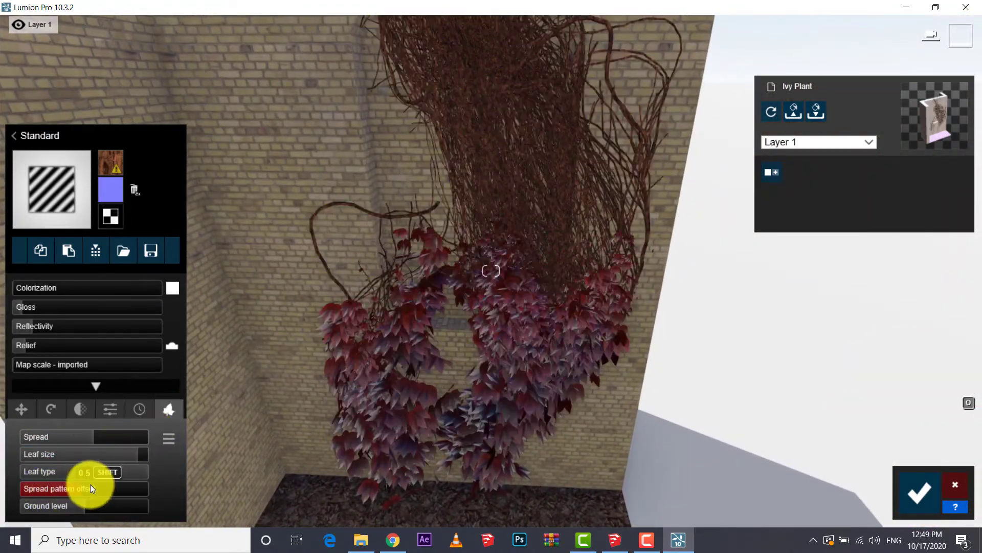
{"action": "left_click_drag", "start_coordinate": [58, 440], "coordinate": [167, 446]}
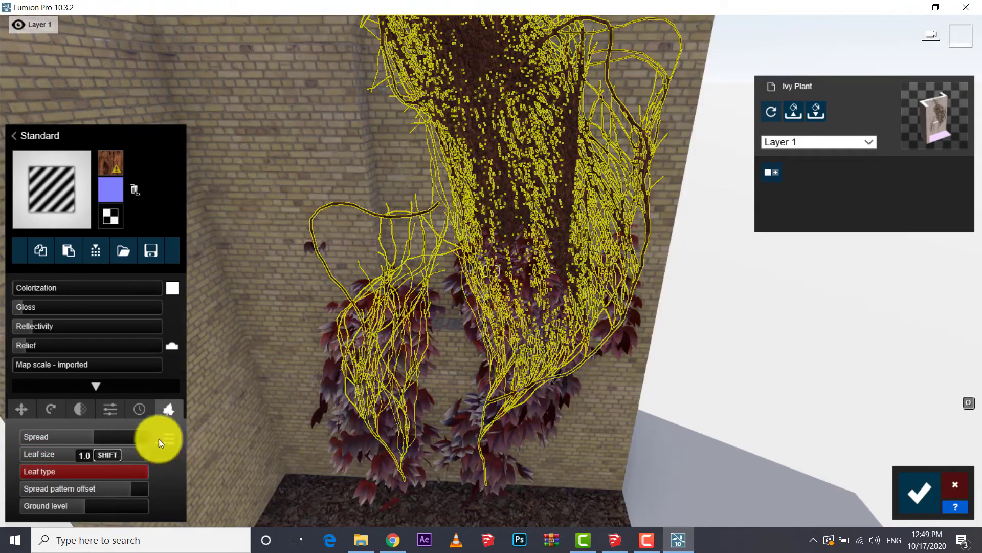
{"action": "left_click_drag", "start_coordinate": [108, 434], "coordinate": [137, 438]}
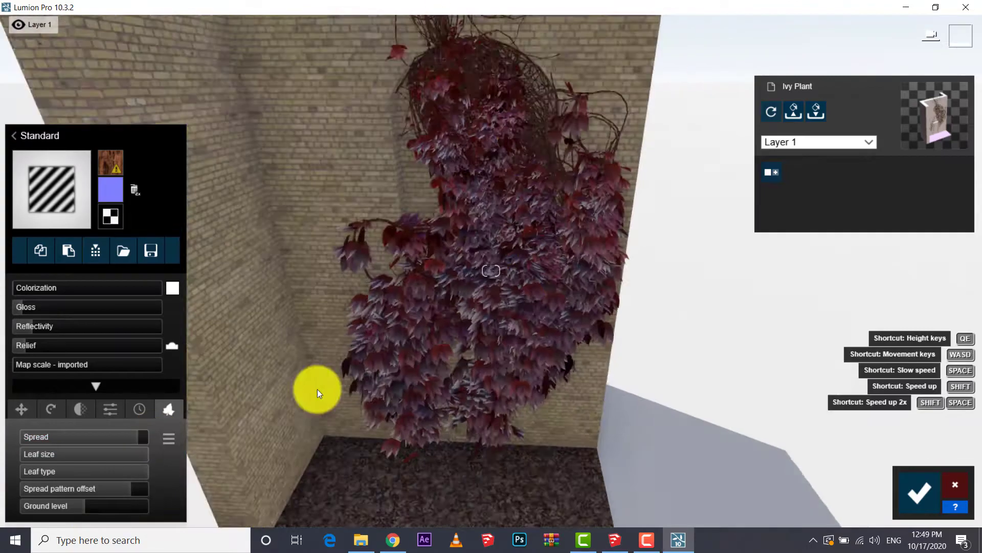
{"action": "right_click_drag", "start_coordinate": [313, 390], "coordinate": [439, 357]}
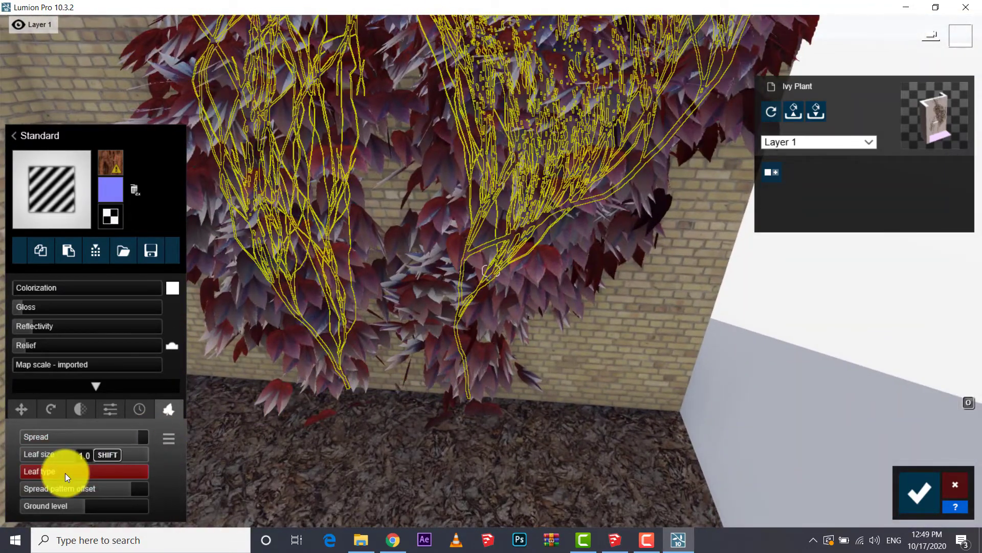
{"action": "mouse_move", "coordinate": [66, 473]}
{"action": "left_mouse_down"}
{"action": "mouse_move", "coordinate": [45, 472]}
{"action": "mouse_move", "coordinate": [85, 471]}
{"action": "left_mouse_up"}
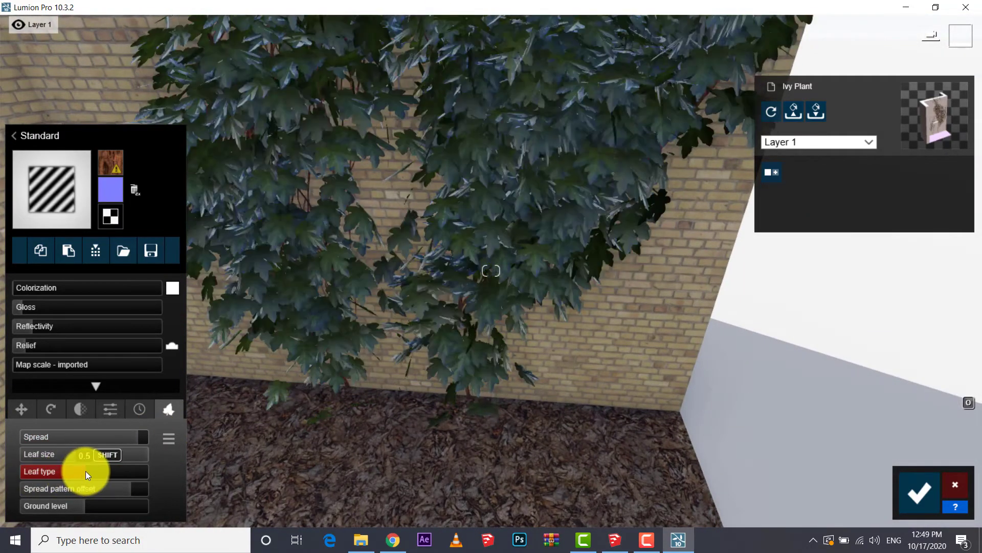
Zoom around to inspect the dense ivy on the wall and save the material.
{"action": "scroll", "coordinate": [449, 379], "scroll_direction": "down", "scroll_amount": 5}
{"action": "scroll", "coordinate": [450, 378], "scroll_direction": "up", "scroll_amount": 5}
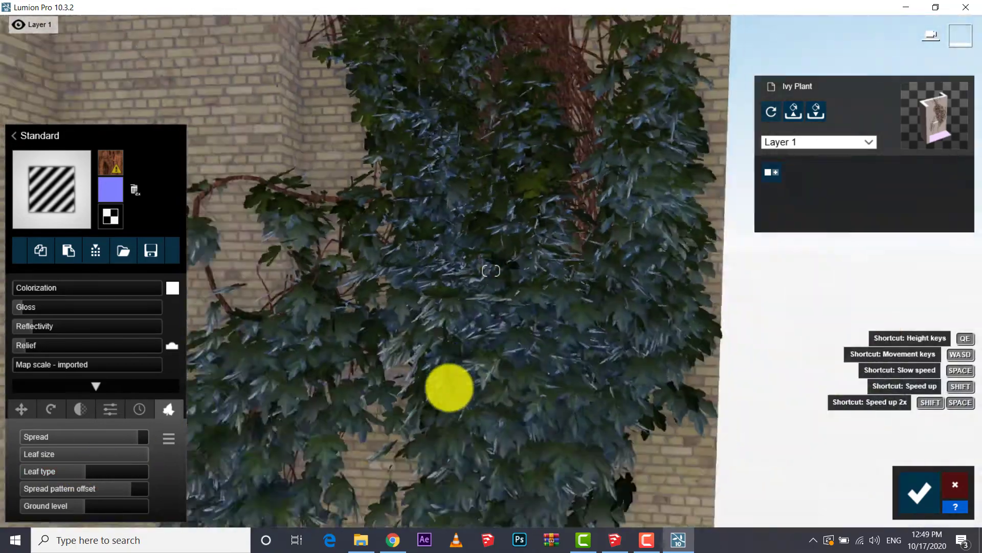
{"action": "scroll", "coordinate": [450, 382], "scroll_direction": "down", "scroll_amount": 5}
{"action": "scroll", "coordinate": [450, 381], "scroll_direction": "up", "scroll_amount": 3}
{"action": "scroll", "coordinate": [450, 382], "scroll_direction": "up", "scroll_amount": 3}
{"action": "scroll", "coordinate": [450, 384], "scroll_direction": "down", "scroll_amount": 5}
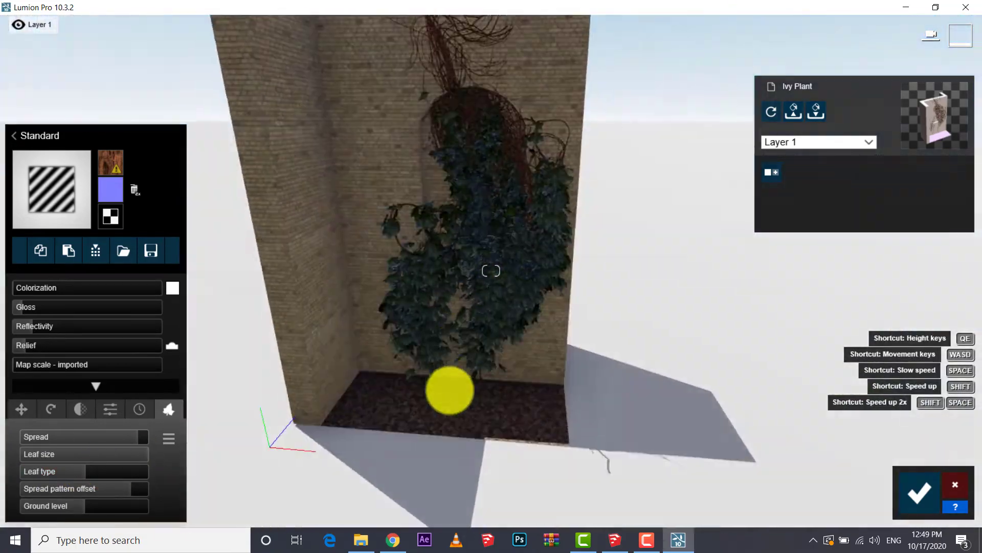
{"action": "scroll", "coordinate": [451, 387], "scroll_direction": "up", "scroll_amount": 4}
{"action": "scroll", "coordinate": [450, 386], "scroll_direction": "down", "scroll_amount": 3}
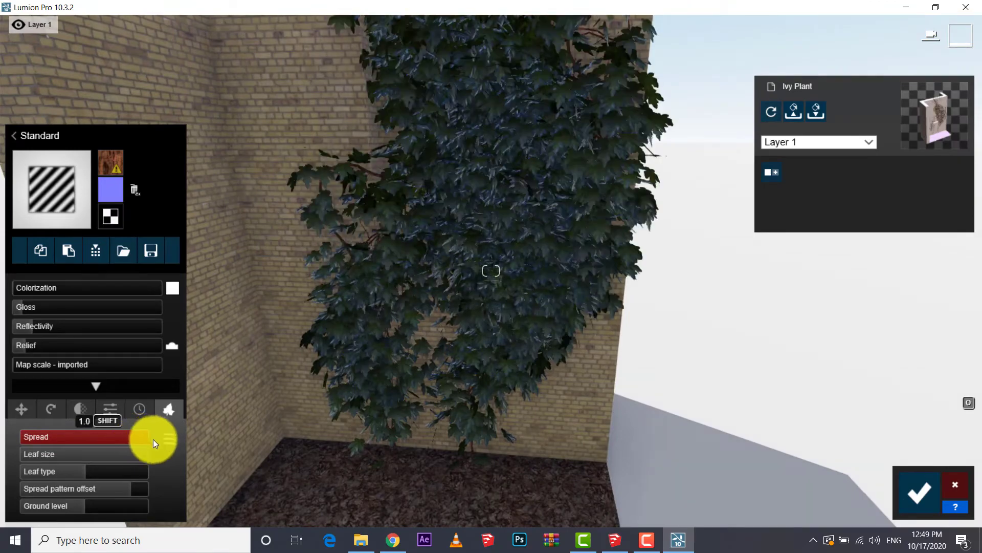
{"action": "scroll", "coordinate": [289, 383], "scroll_direction": "down", "scroll_amount": 3}
{"action": "scroll", "coordinate": [395, 329], "scroll_direction": "down", "scroll_amount": 2}
{"action": "scroll", "coordinate": [392, 329], "scroll_direction": "up", "scroll_amount": 4}
{"action": "scroll", "coordinate": [392, 328], "scroll_direction": "up", "scroll_amount": 2}
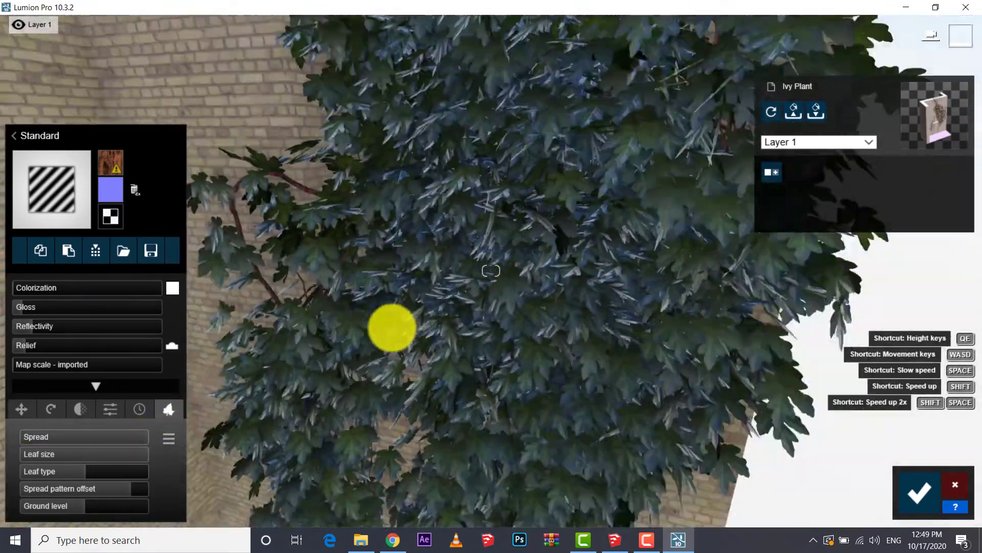
{"action": "scroll", "coordinate": [393, 330], "scroll_direction": "down", "scroll_amount": 3}
{"action": "scroll", "coordinate": [393, 330], "scroll_direction": "down", "scroll_amount": 3}
{"action": "scroll", "coordinate": [393, 330], "scroll_direction": "up", "scroll_amount": 3}
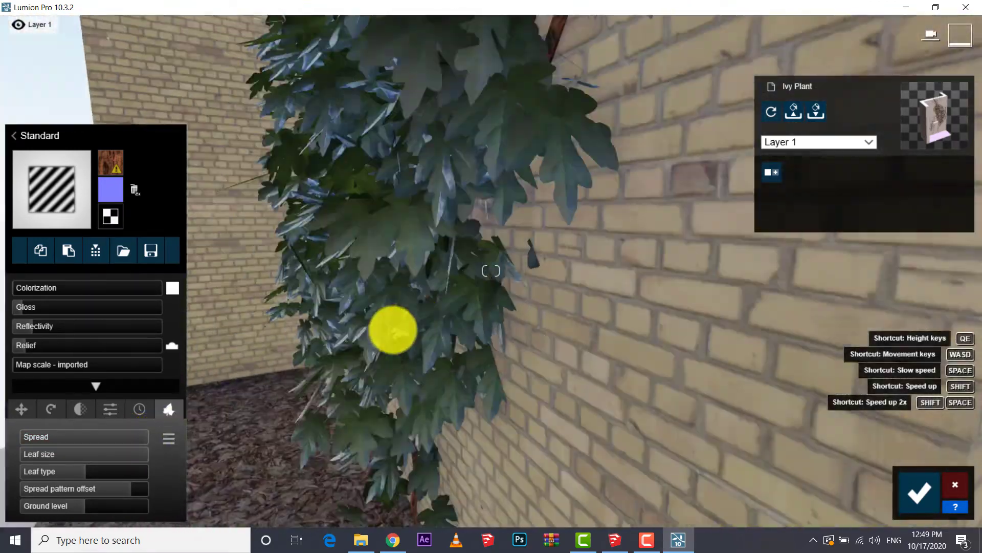
{"action": "scroll", "coordinate": [393, 330], "scroll_direction": "down", "scroll_amount": 4}
{"action": "right_click_drag", "start_coordinate": [393, 330], "coordinate": [393, 330]}
{"action": "scroll", "coordinate": [392, 330], "scroll_direction": "up", "scroll_amount": 3}
{"action": "scroll", "coordinate": [393, 330], "scroll_direction": "up", "scroll_amount": 2}
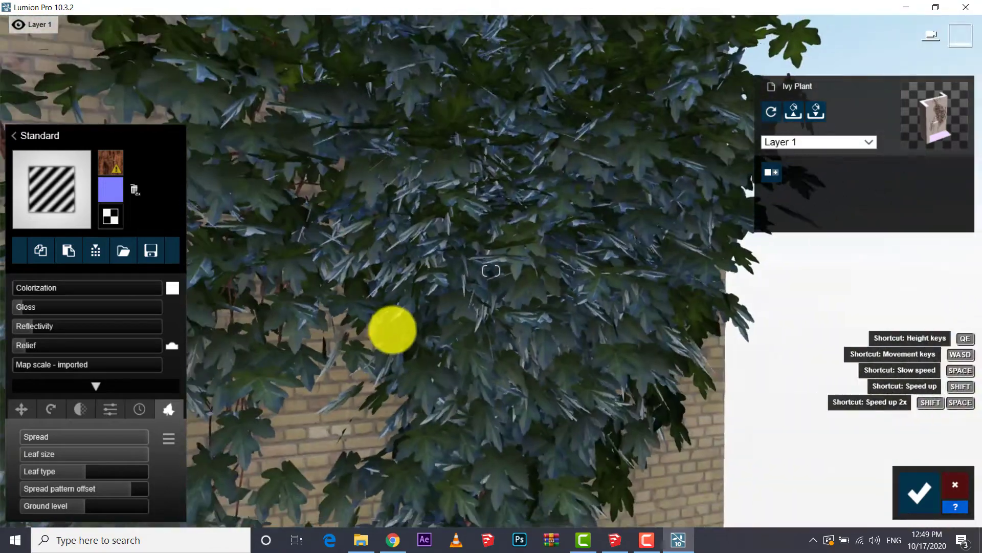
{"action": "scroll", "coordinate": [393, 330], "scroll_direction": "down", "scroll_amount": 3}
{"action": "scroll", "coordinate": [393, 330], "scroll_direction": "down", "scroll_amount": 3}
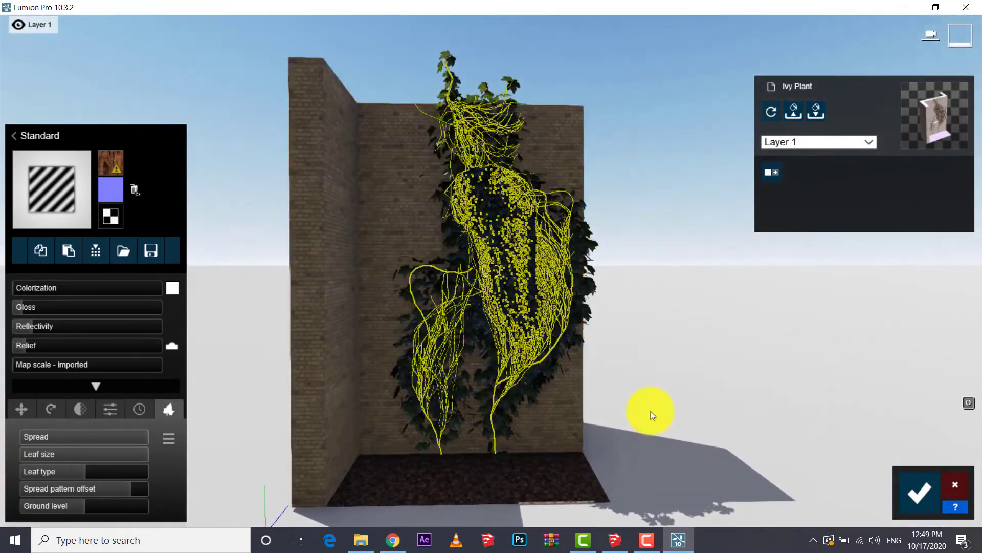
{"action": "left_click", "coordinate": [926, 504]}
{"action": "left_click", "coordinate": [51, 433]}
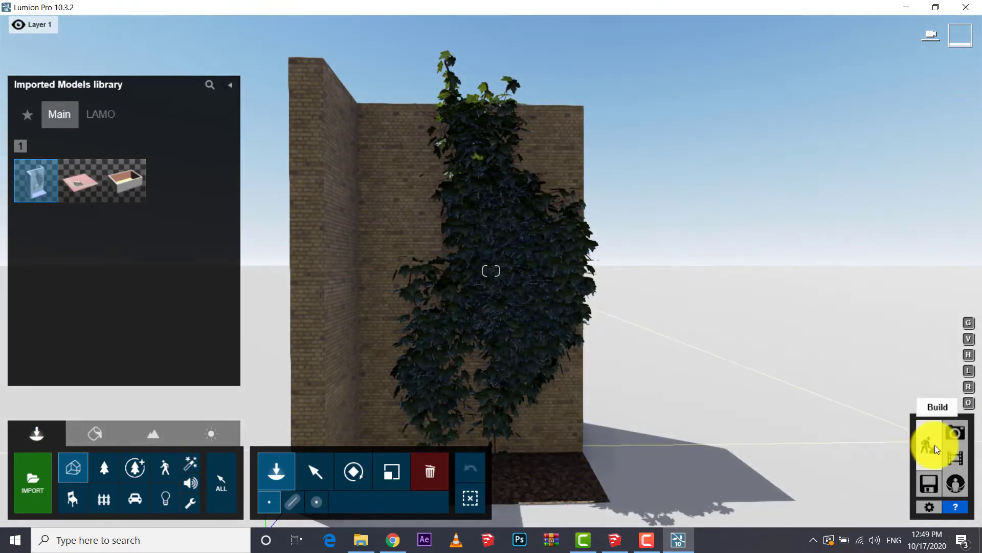
Switch to Photo mode, adjust the camera height and apply the Realistic style.
{"action": "left_click", "coordinate": [962, 441]}
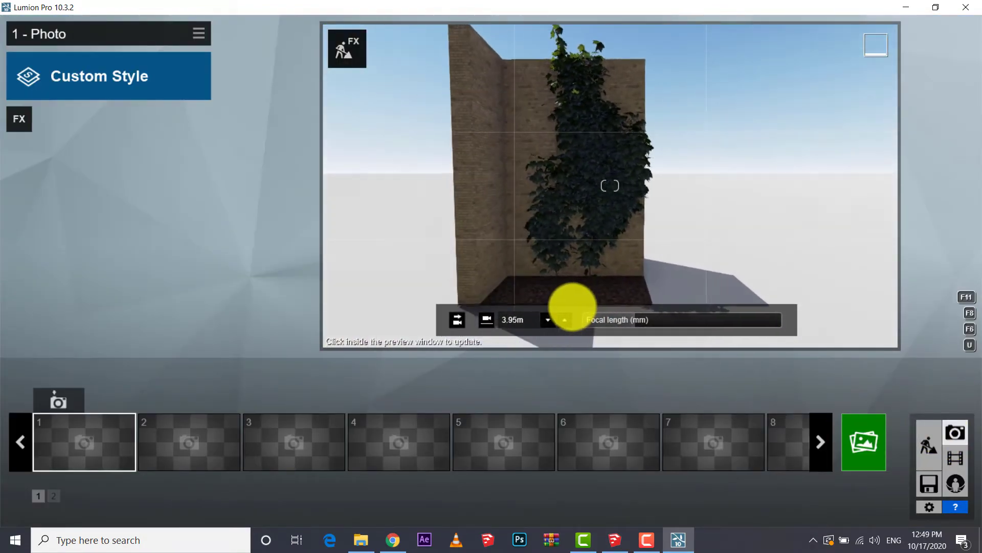
{"action": "left_click", "coordinate": [485, 320]}
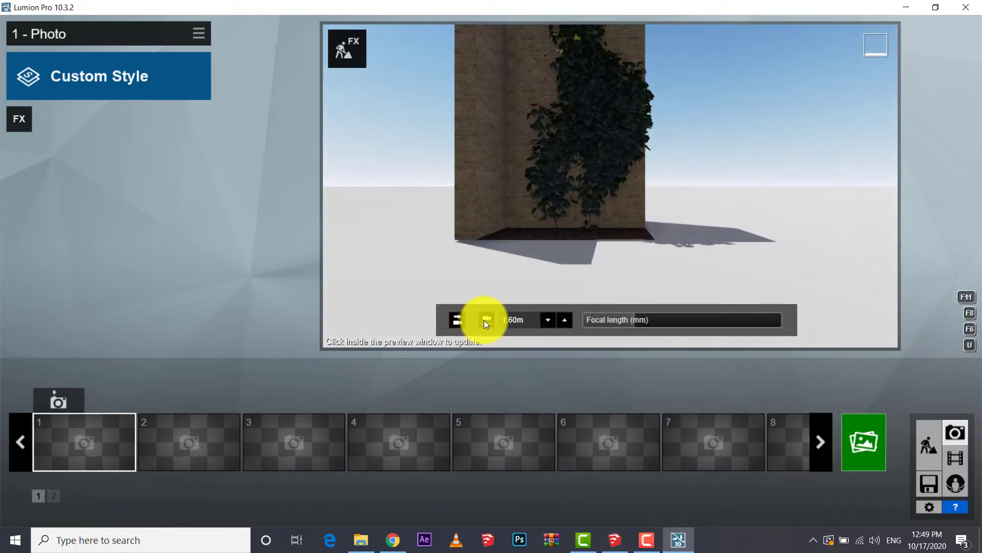
{"action": "left_click", "coordinate": [566, 320]}
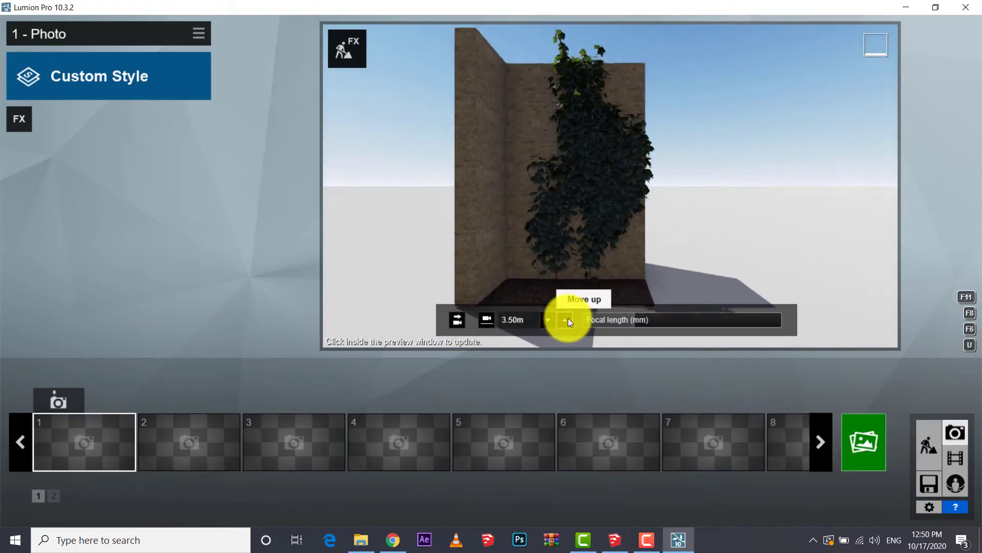
{"action": "left_click", "coordinate": [104, 88]}
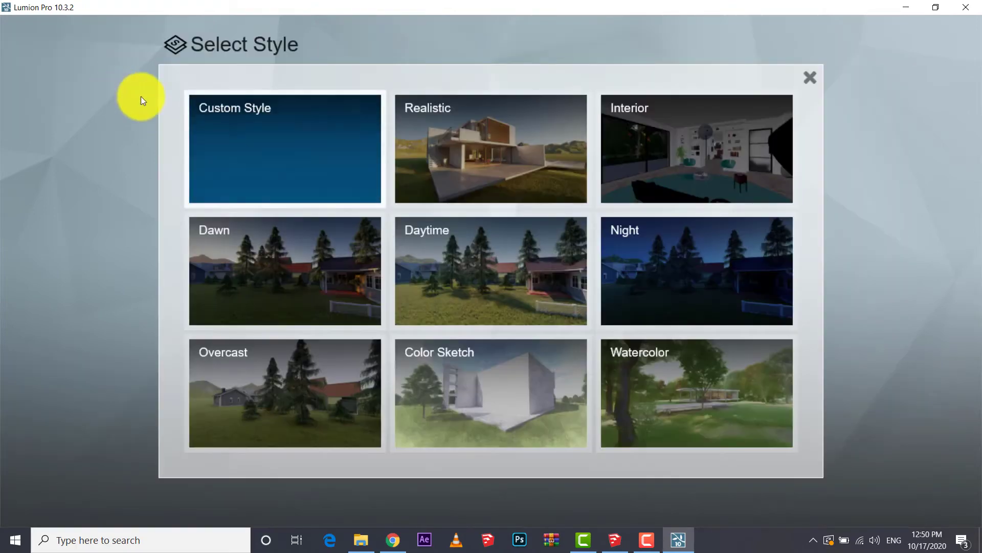
{"action": "left_click", "coordinate": [478, 171]}
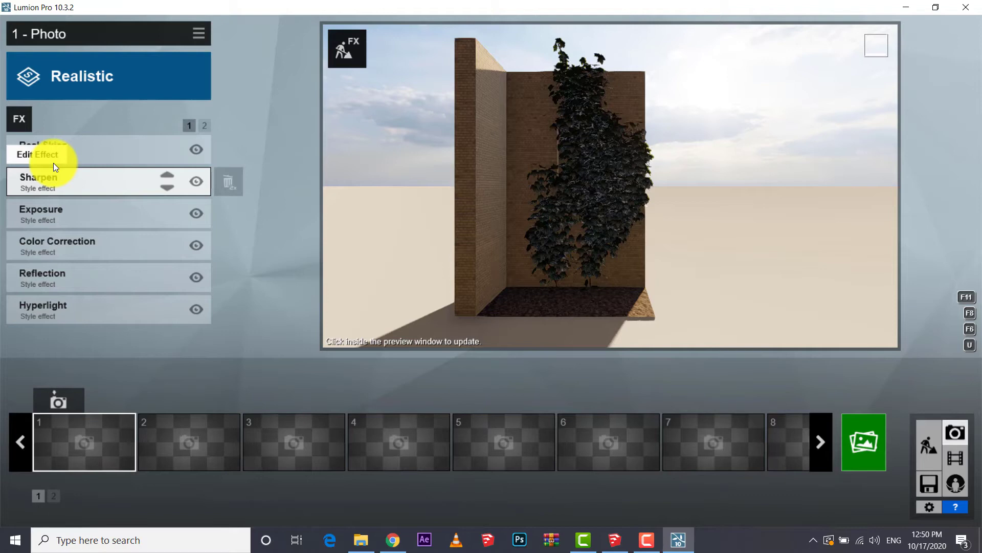
{"action": "mouse_move", "coordinate": [108, 150]}
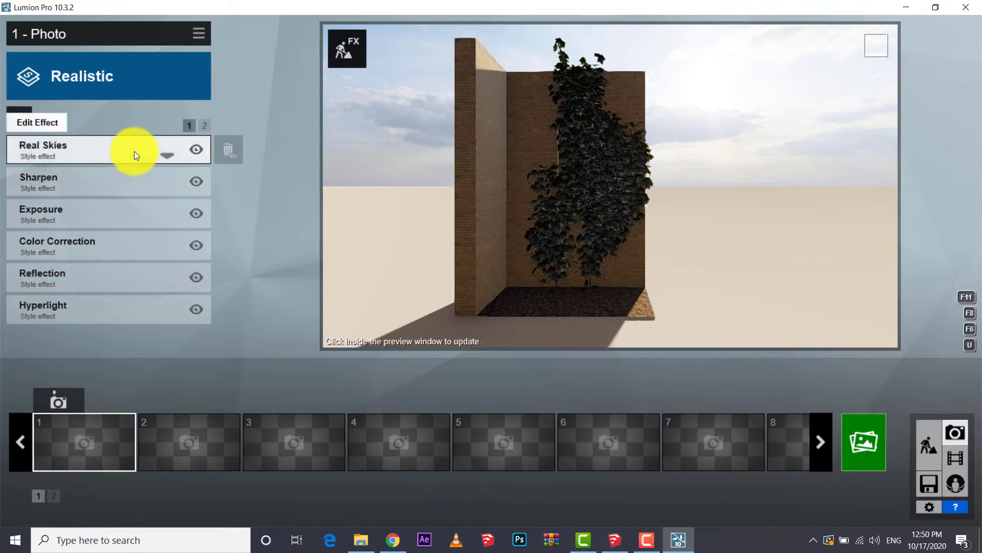
Rotate the Real Skies heading to 130.9°.
{"action": "left_click", "coordinate": [116, 148]}
{"action": "mouse_move", "coordinate": [87, 221]}
{"action": "left_mouse_down"}
{"action": "mouse_move", "coordinate": [16, 218]}
{"action": "mouse_move", "coordinate": [2, 236]}
{"action": "left_mouse_up"}
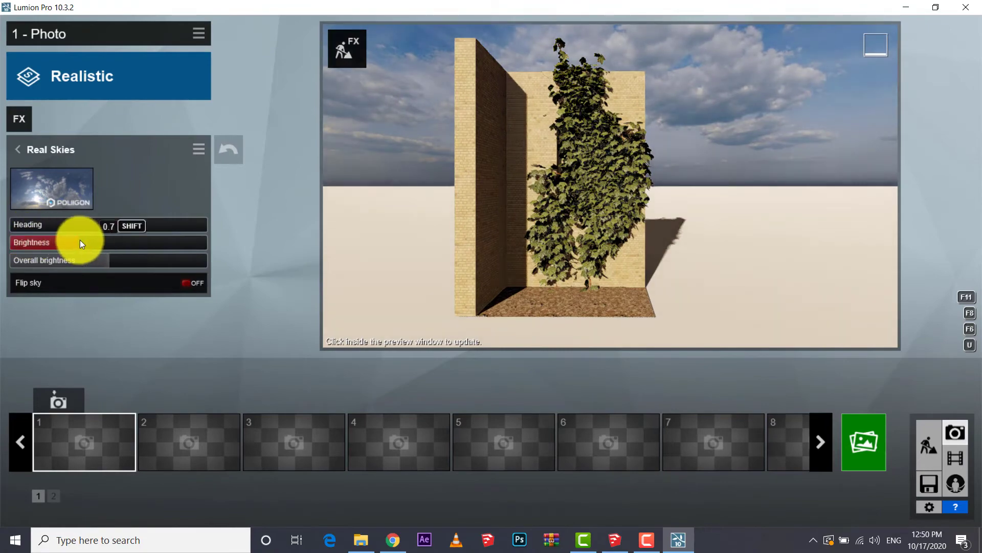
{"action": "mouse_move", "coordinate": [57, 225]}
{"action": "left_mouse_down"}
{"action": "mouse_move", "coordinate": [228, 242]}
{"action": "mouse_move", "coordinate": [149, 232]}
{"action": "mouse_move", "coordinate": [181, 232]}
{"action": "left_mouse_up"}
{"action": "right_click_drag", "start_coordinate": [449, 234], "coordinate": [503, 233]}
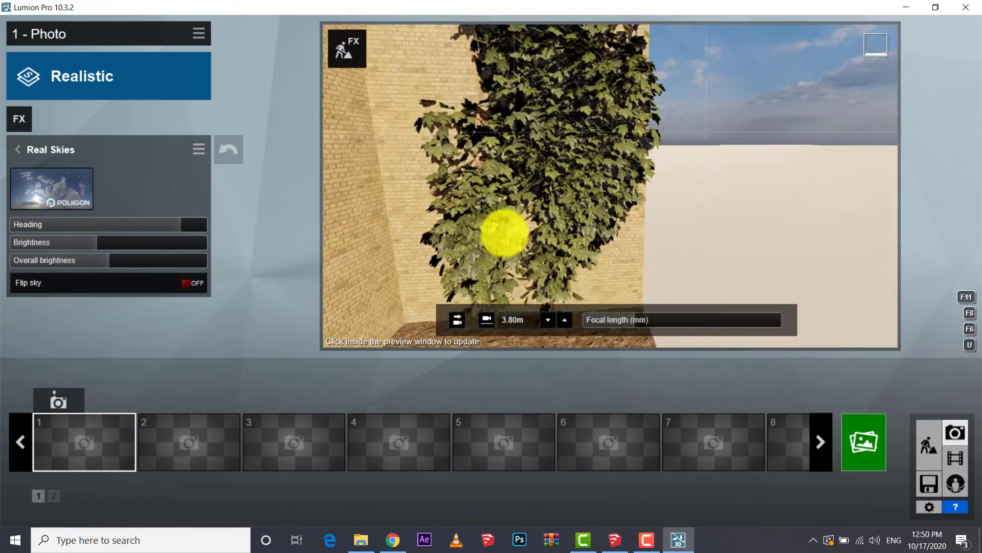
Add the 2-Point Perspective camera effect to the photo.
{"action": "left_click", "coordinate": [16, 150]}
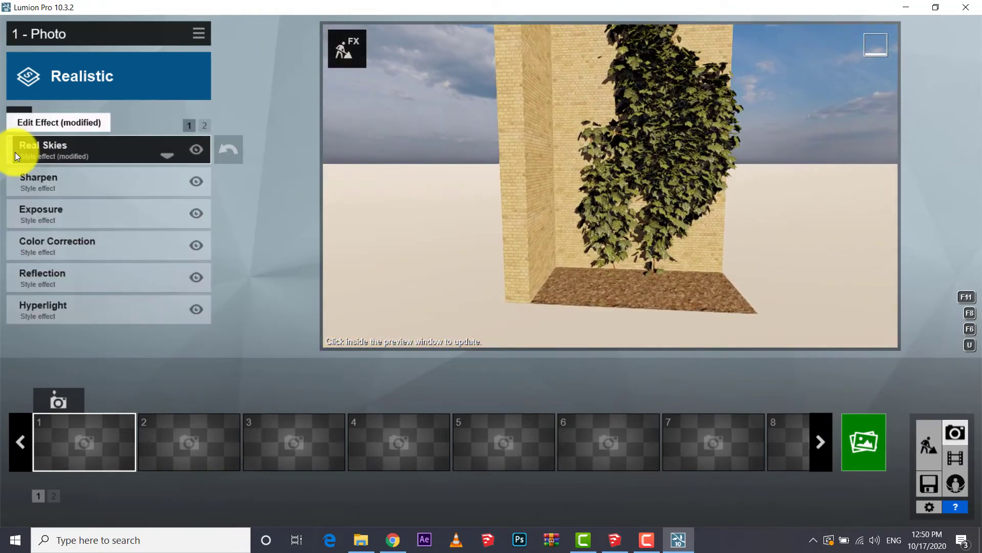
{"action": "left_click", "coordinate": [20, 118]}
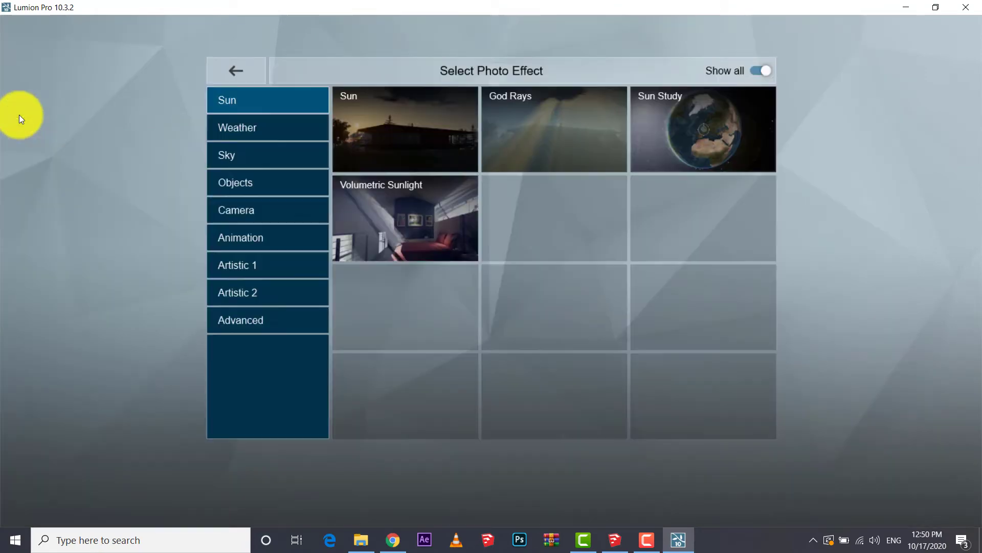
{"action": "left_click", "coordinate": [250, 208]}
{"action": "left_click", "coordinate": [460, 217]}
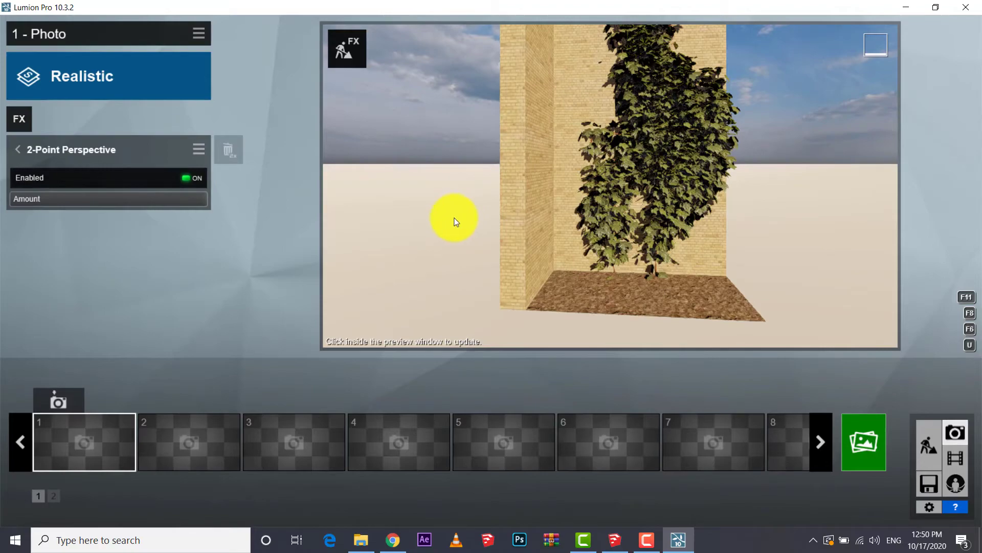
{"action": "right_click_drag", "start_coordinate": [450, 220], "coordinate": [449, 222]}
{"action": "scroll", "coordinate": [448, 222], "scroll_direction": "up", "scroll_amount": 3}
{"action": "scroll", "coordinate": [447, 222], "scroll_direction": "up", "scroll_amount": 2}
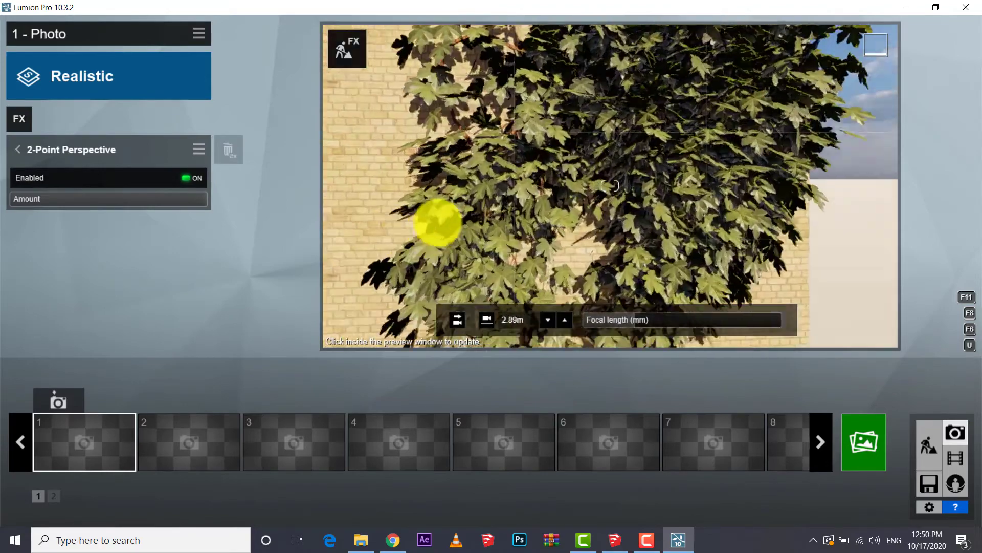
{"action": "scroll", "coordinate": [447, 222], "scroll_direction": "down", "scroll_amount": 4}
{"action": "scroll", "coordinate": [447, 222], "scroll_direction": "down", "scroll_amount": 3}
{"action": "scroll", "coordinate": [447, 222], "scroll_direction": "up", "scroll_amount": 2}
{"action": "scroll", "coordinate": [447, 222], "scroll_direction": "up", "scroll_amount": 2}
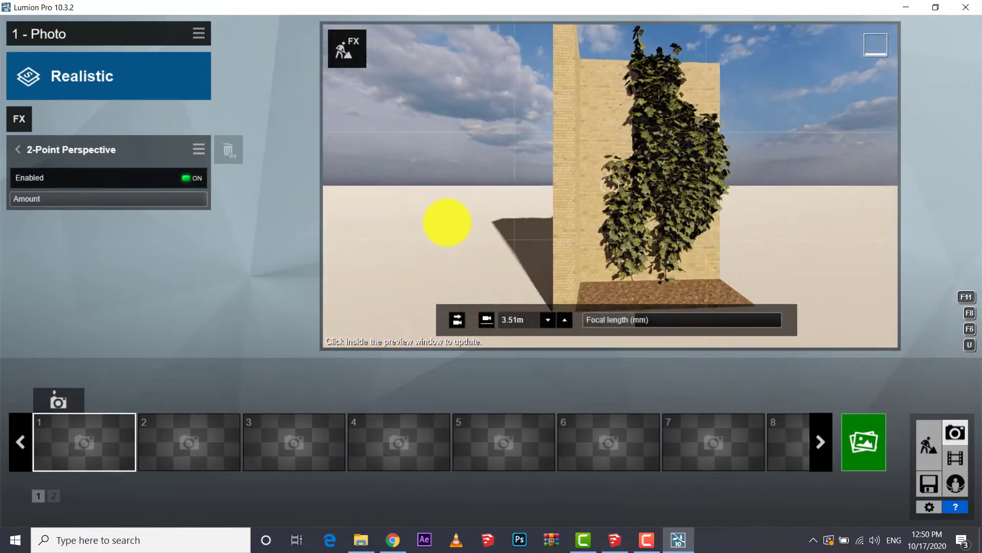
{"action": "scroll", "coordinate": [448, 222], "scroll_direction": "up", "scroll_amount": 2}
Frame the whole ivy wall at 1.60m eye level, moving the camera in and back.
{"action": "key", "text": "d"}
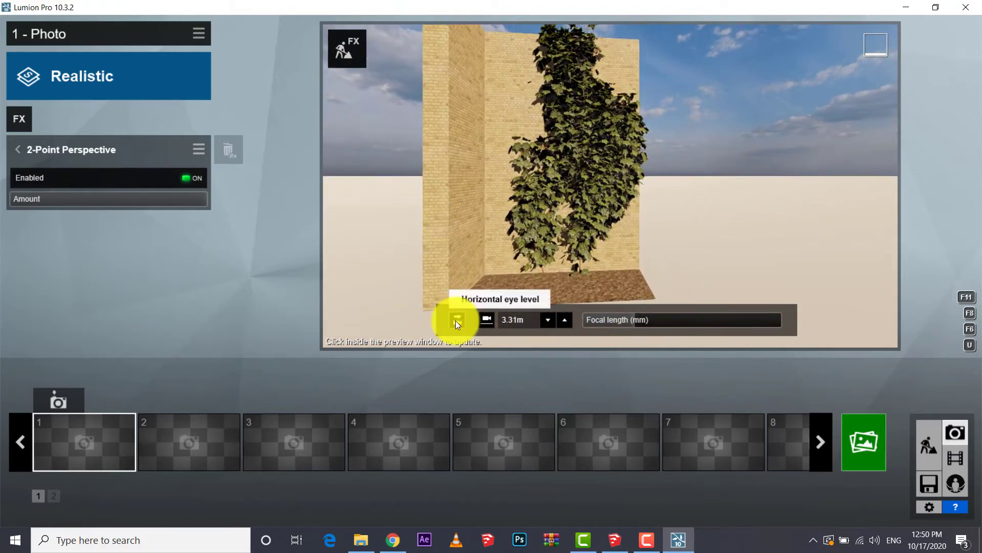
{"action": "left_click", "coordinate": [455, 320]}
{"action": "left_click", "coordinate": [486, 320]}
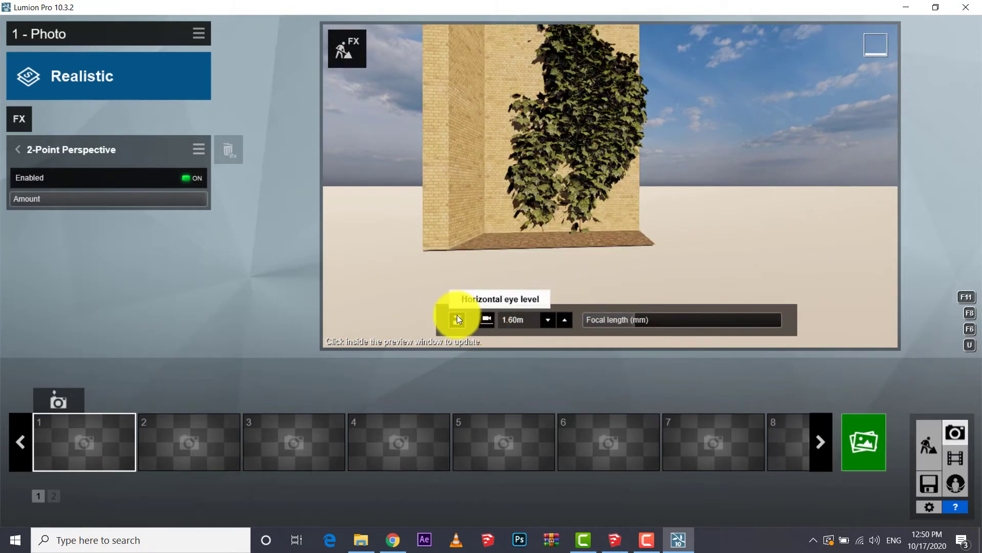
{"action": "right_click_drag", "start_coordinate": [476, 198], "coordinate": [476, 199]}
{"action": "key", "text": "w"}
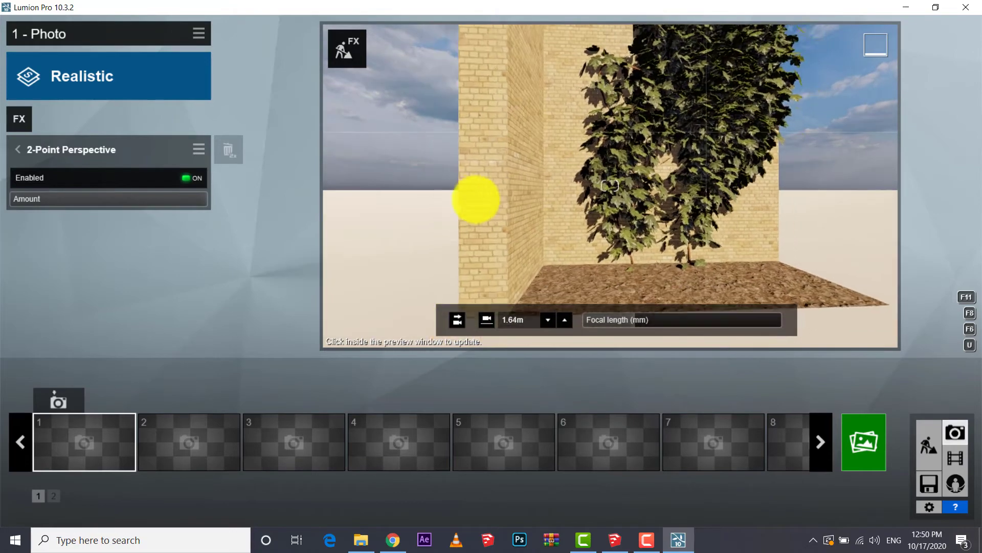
{"action": "key", "text": "w"}
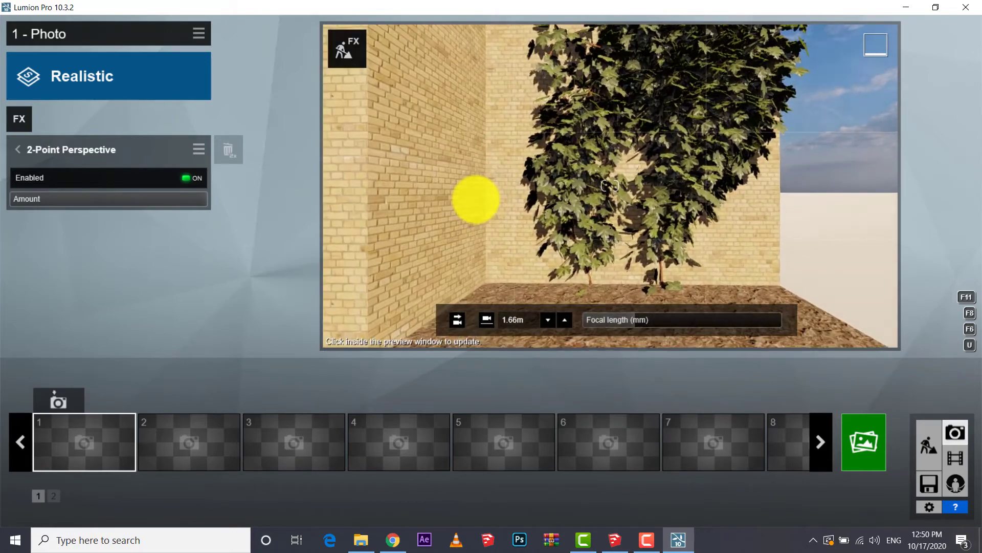
{"action": "key", "text": "s"}
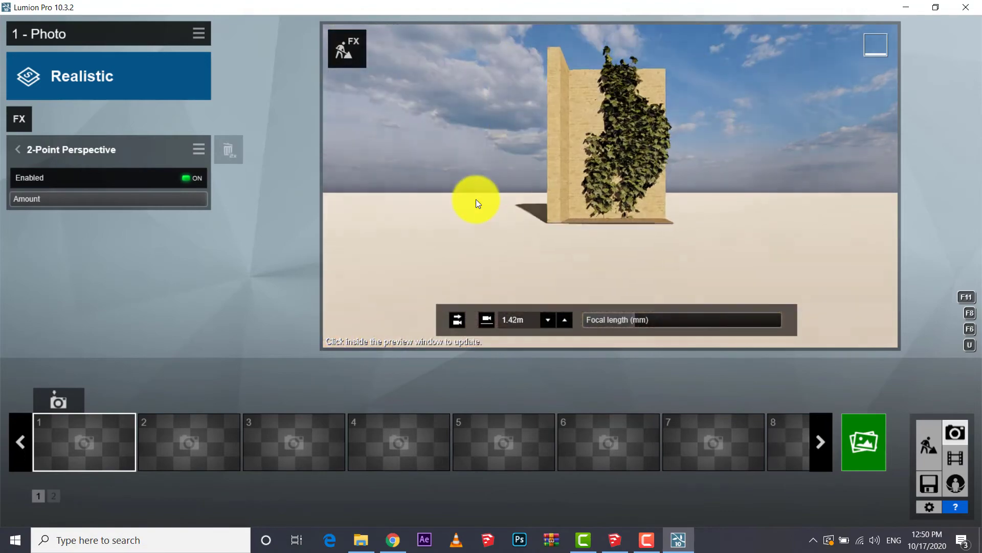
{"action": "left_click", "coordinate": [567, 318]}
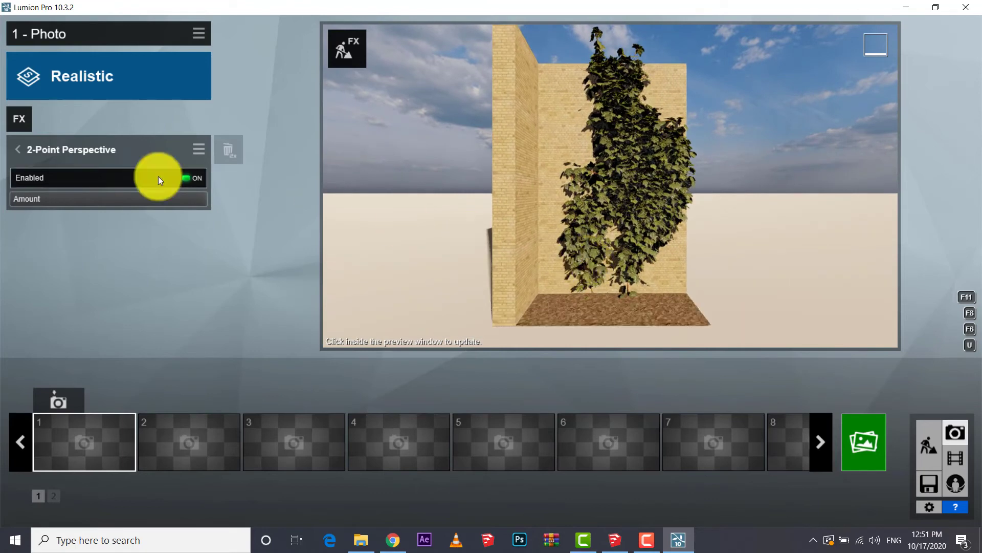
{"action": "left_click", "coordinate": [17, 149]}
Store the view as photo 1 and add the Artistic 1 Outlines effect.
{"action": "left_click", "coordinate": [61, 406]}
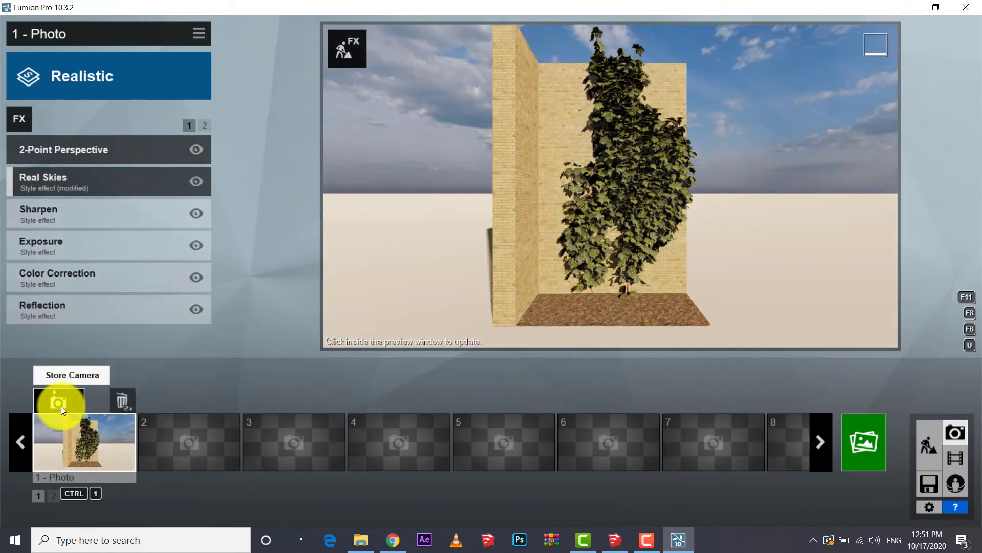
{"action": "left_click", "coordinate": [25, 120]}
{"action": "left_click", "coordinate": [236, 293]}
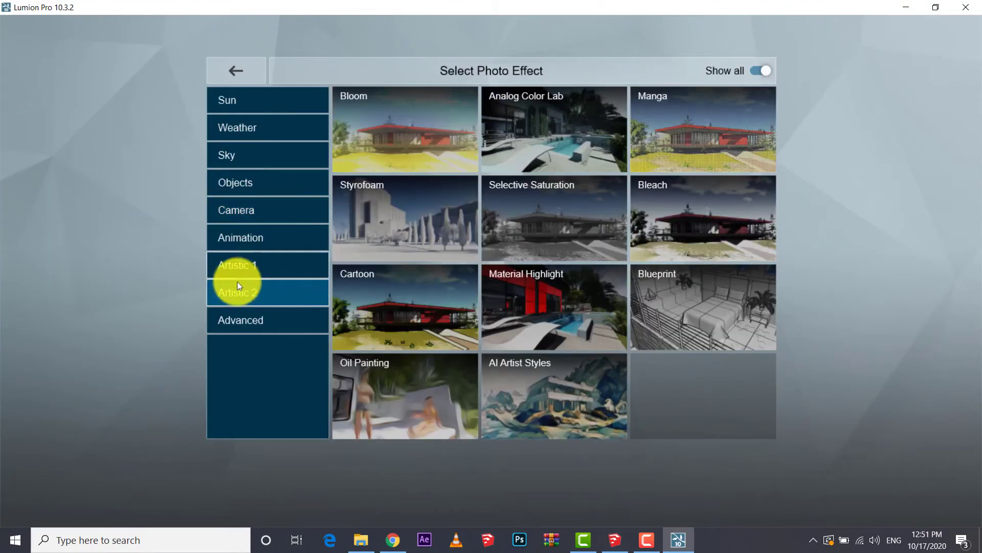
{"action": "left_click", "coordinate": [240, 275]}
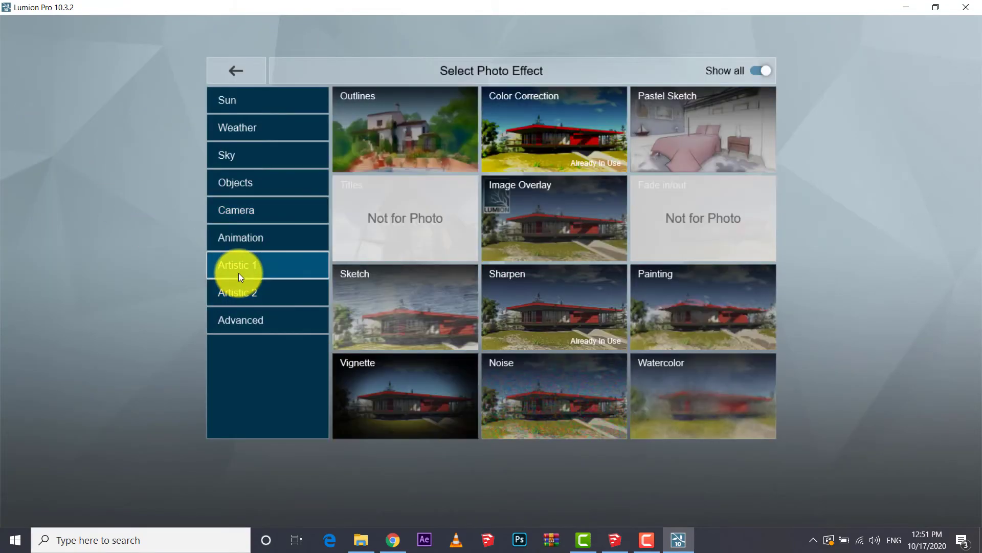
{"action": "left_click", "coordinate": [363, 151]}
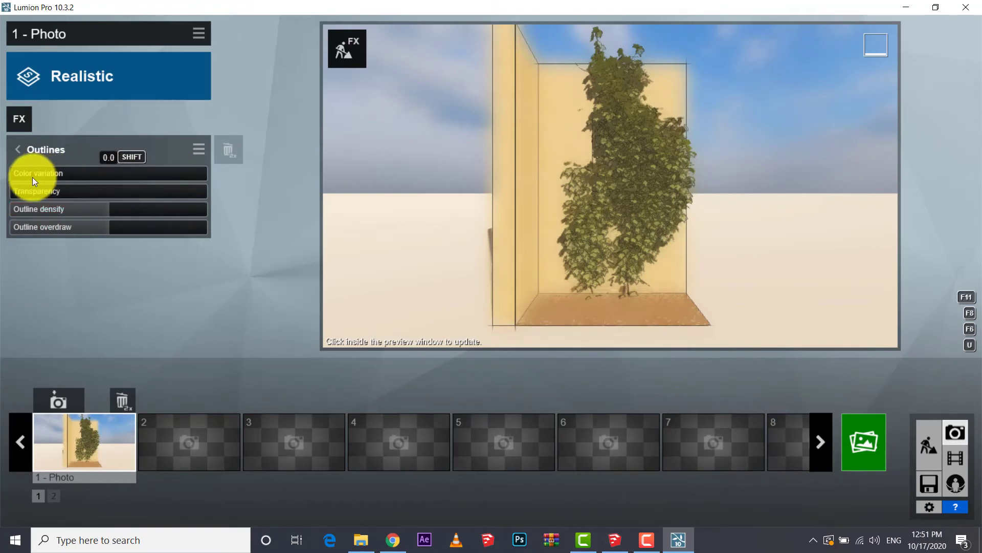
Lower the Outlines colour variation to 0.4 and set a low outline density.
{"action": "mouse_move", "coordinate": [32, 177]}
{"action": "left_mouse_down"}
{"action": "mouse_move", "coordinate": [210, 183]}
{"action": "mouse_move", "coordinate": [53, 188]}
{"action": "mouse_move", "coordinate": [355, 207]}
{"action": "mouse_move", "coordinate": [122, 210]}
{"action": "left_mouse_up"}
{"action": "left_click", "coordinate": [20, 211]}
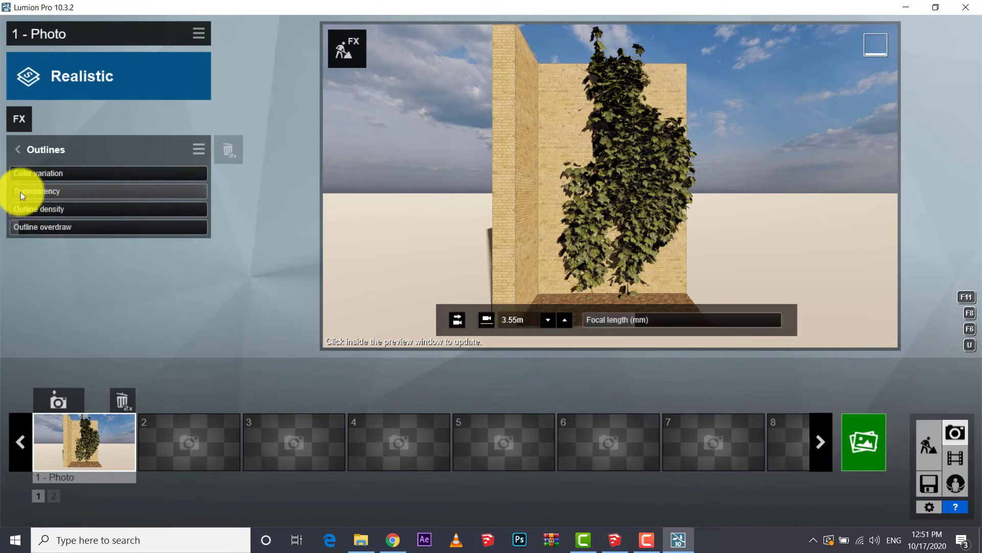
{"action": "left_click", "coordinate": [20, 150]}
Try a Cloudy, an Evening and the first Morning real sky.
{"action": "left_click", "coordinate": [60, 208]}
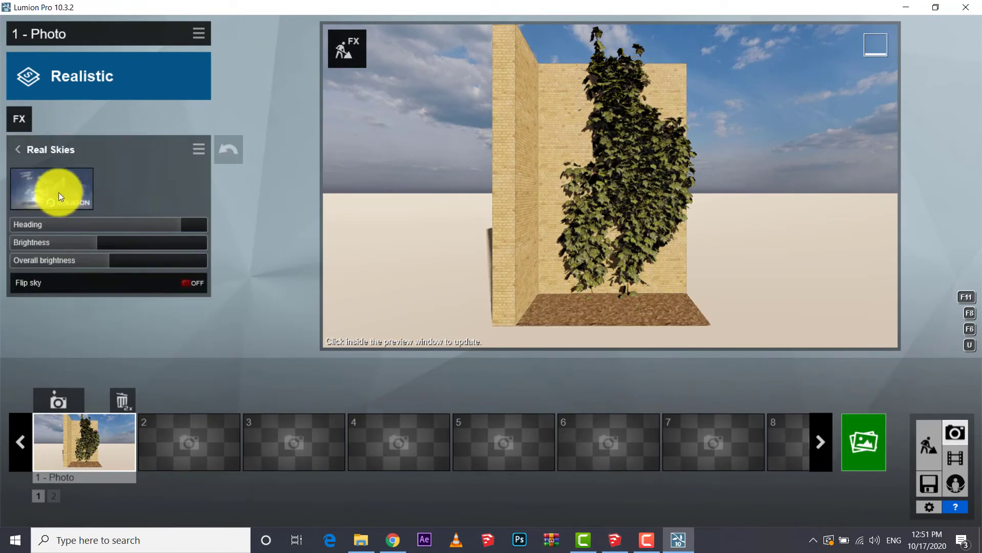
{"action": "left_click", "coordinate": [635, 282]}
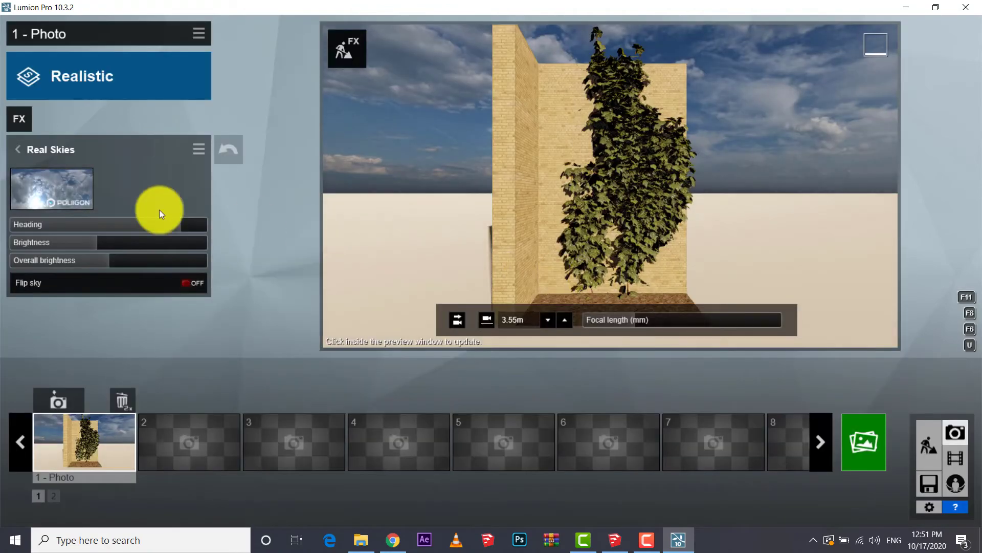
{"action": "left_click", "coordinate": [50, 192]}
{"action": "left_click", "coordinate": [295, 67]}
{"action": "left_click", "coordinate": [308, 171]}
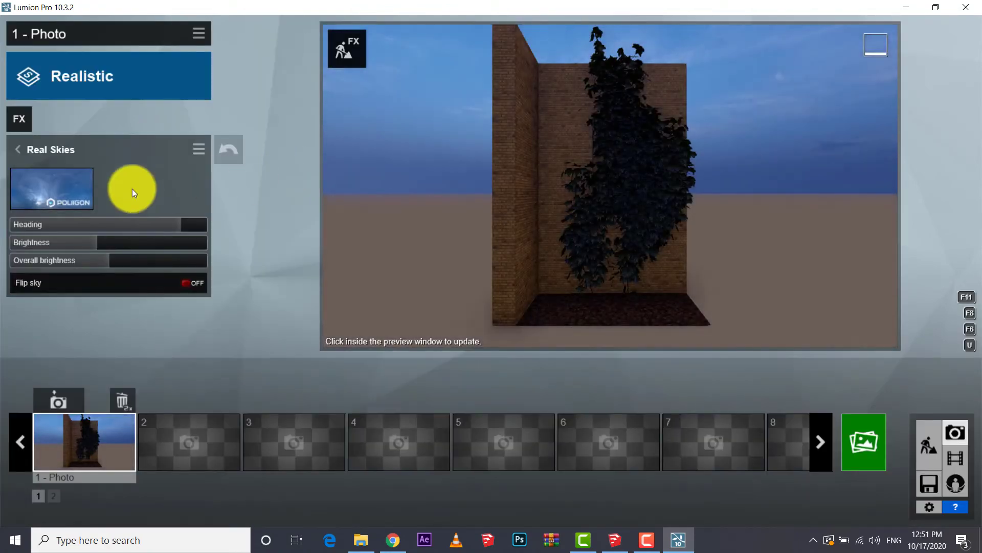
{"action": "left_click", "coordinate": [87, 190]}
{"action": "left_click", "coordinate": [403, 66]}
{"action": "left_click", "coordinate": [280, 157]}
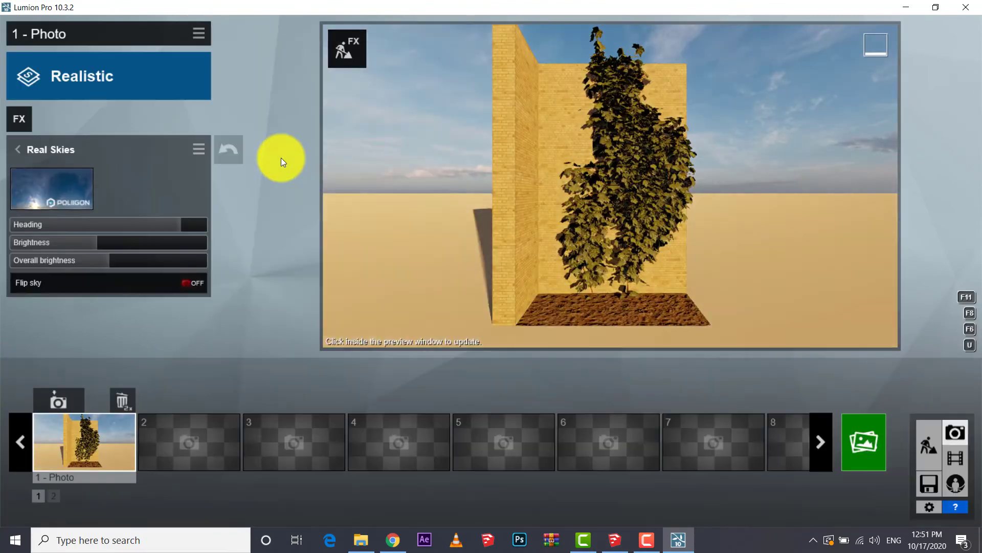
Try the first Overcast and Sunset skies, then settle on the third Cloudy sky.
{"action": "left_click", "coordinate": [57, 184]}
{"action": "left_click", "coordinate": [482, 64]}
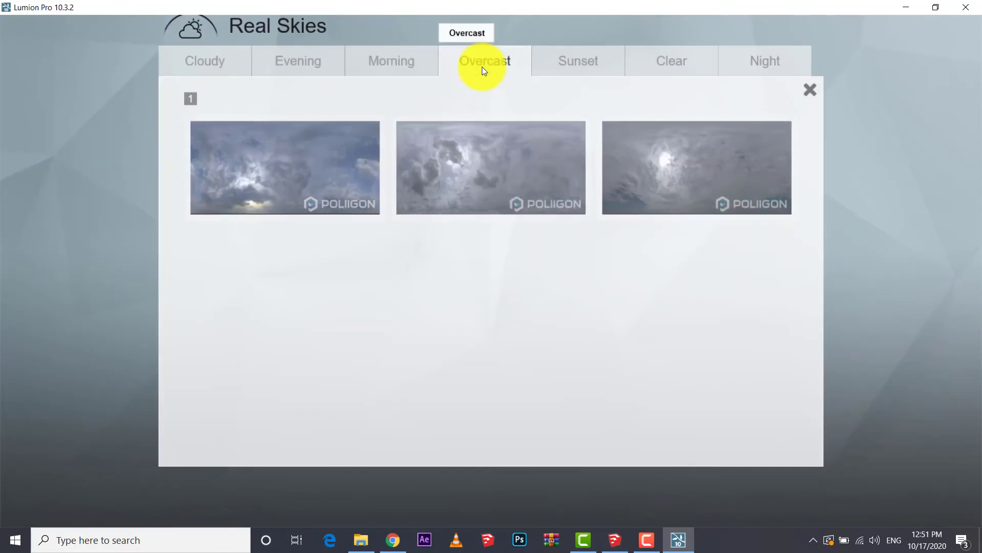
{"action": "left_click", "coordinate": [325, 155]}
{"action": "left_click", "coordinate": [63, 188]}
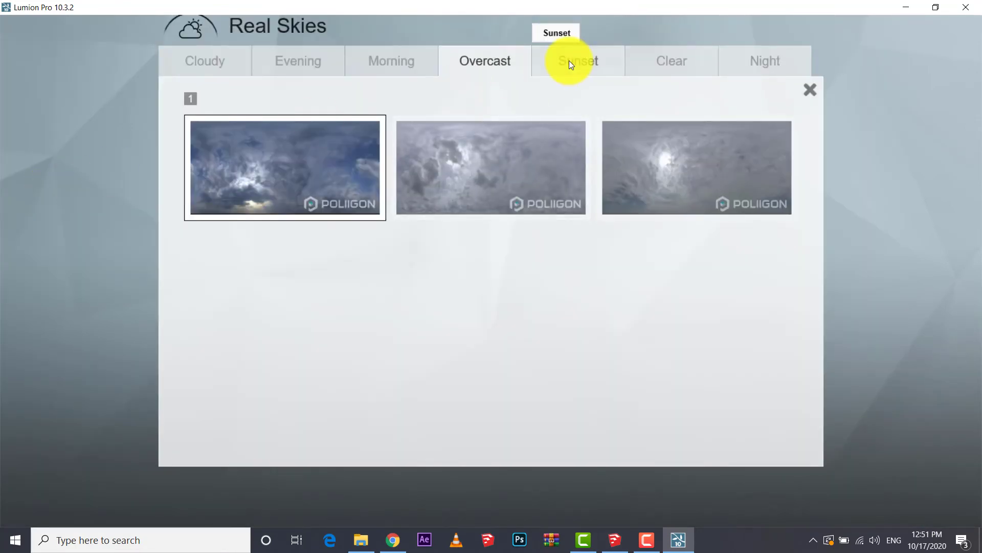
{"action": "left_click", "coordinate": [569, 60]}
{"action": "left_click", "coordinate": [273, 167]}
{"action": "left_click", "coordinate": [66, 174]}
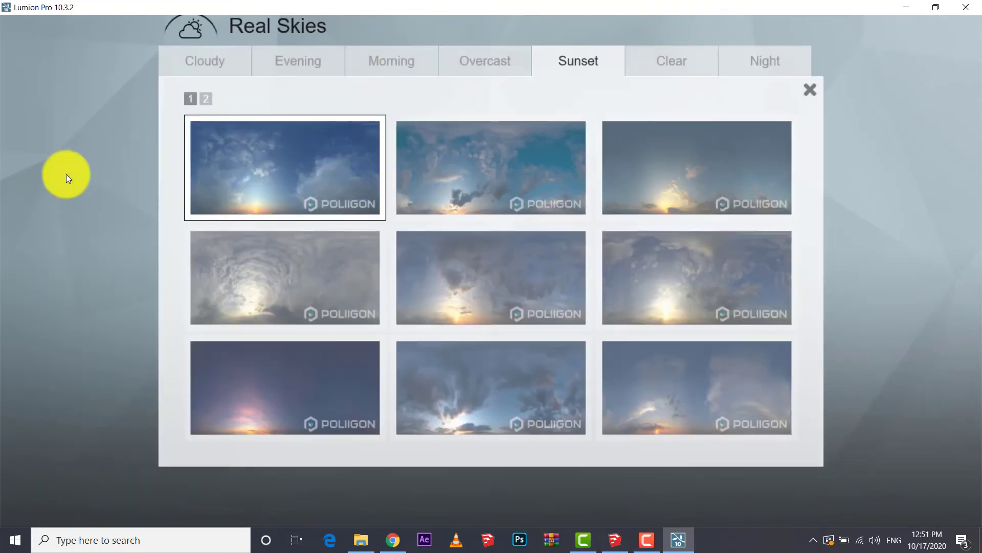
{"action": "left_click", "coordinate": [751, 60]}
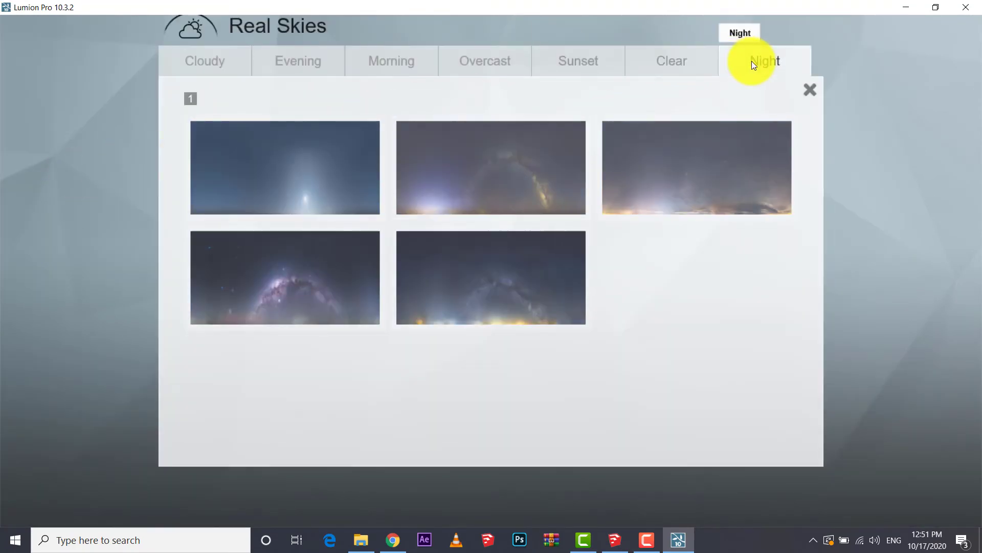
{"action": "left_click", "coordinate": [221, 71]}
{"action": "left_click", "coordinate": [626, 172]}
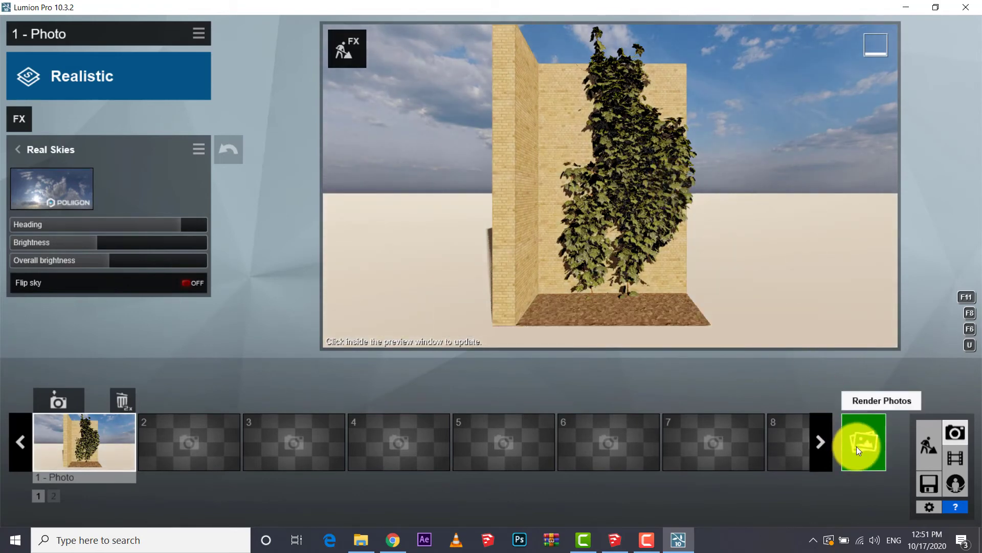
Render the photo at Desktop 1920x1080 as a file named 1.
{"action": "left_click", "coordinate": [856, 447]}
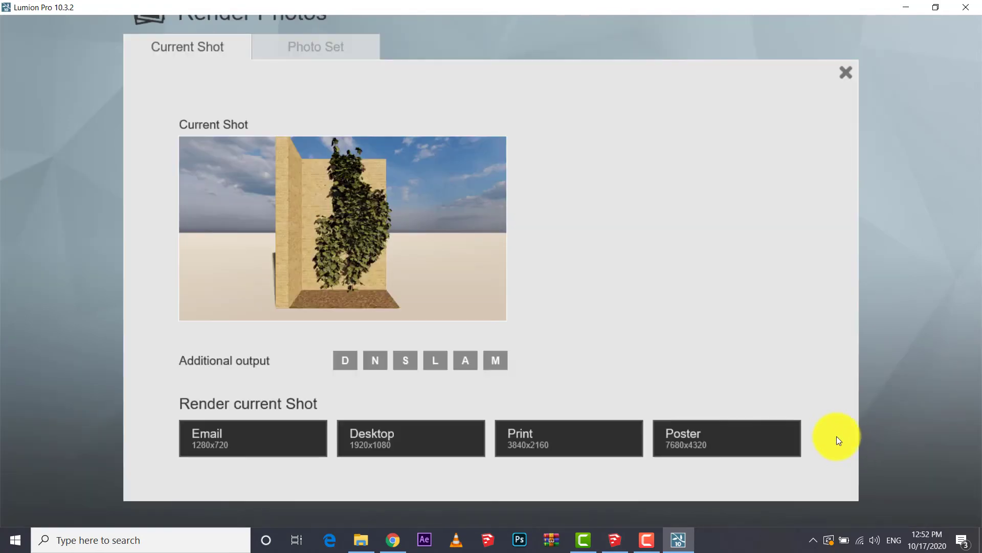
{"action": "left_click", "coordinate": [449, 440]}
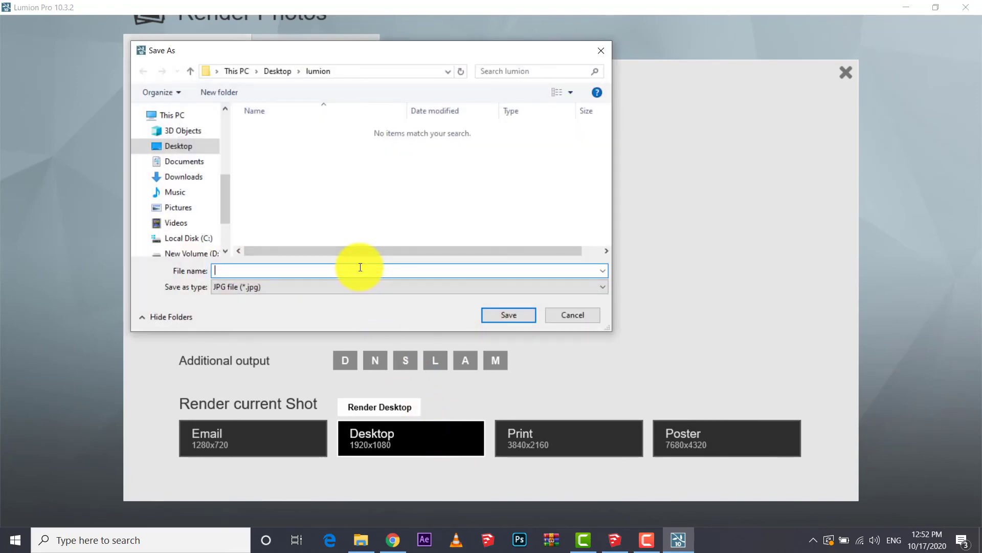
{"action": "type", "text": "1"}
{"action": "left_click", "coordinate": [507, 314]}
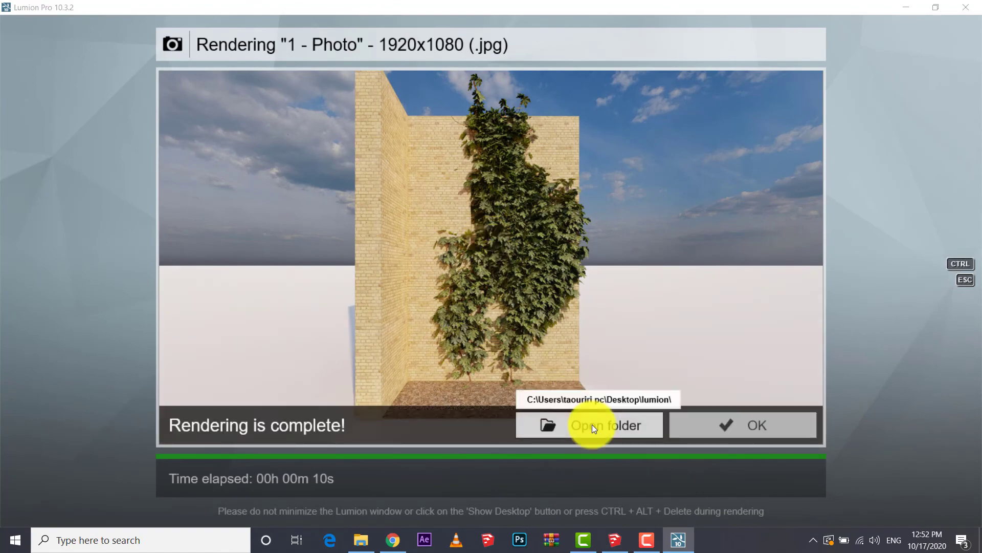
Open the rendered 1.jpg from the lumion folder in Paint.
{"action": "left_click", "coordinate": [592, 425]}
{"action": "right_click", "coordinate": [169, 139]}
{"action": "left_click", "coordinate": [203, 108]}
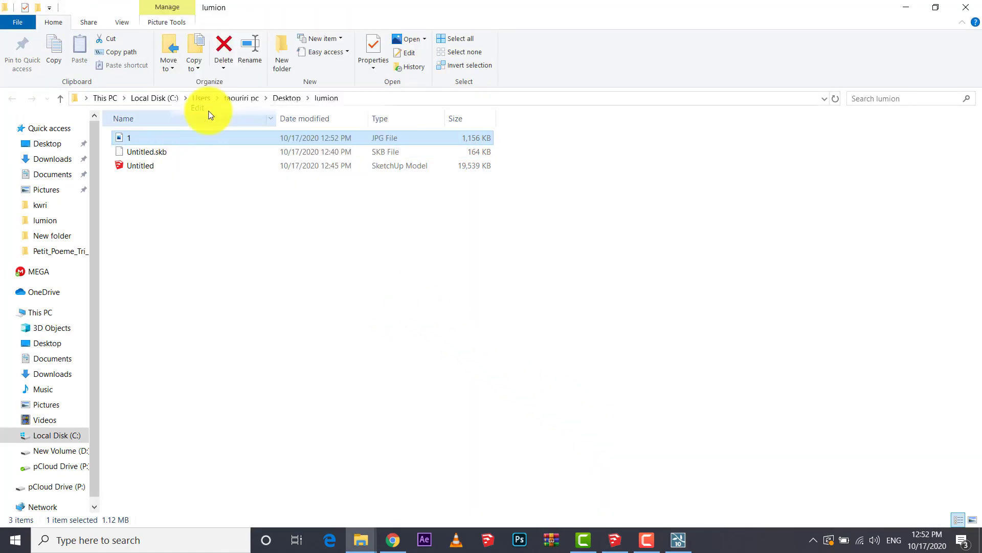
{"action": "scroll", "coordinate": [506, 268], "scroll_direction": "down", "scroll_amount": 2}
{"action": "scroll", "coordinate": [507, 267], "scroll_direction": "down", "scroll_amount": 1}
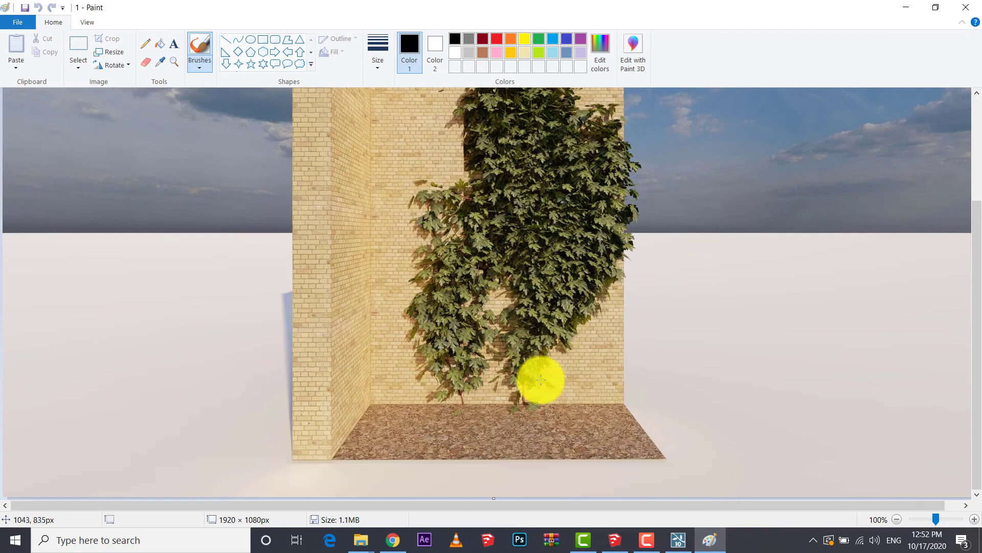
{"action": "scroll", "coordinate": [540, 379], "scroll_direction": "up", "scroll_amount": 2}
{"action": "scroll", "coordinate": [541, 379], "scroll_direction": "up", "scroll_amount": 1}
{"action": "scroll", "coordinate": [541, 379], "scroll_direction": "down", "scroll_amount": 3}
{"action": "scroll", "coordinate": [577, 329], "scroll_direction": "up", "scroll_amount": 2}
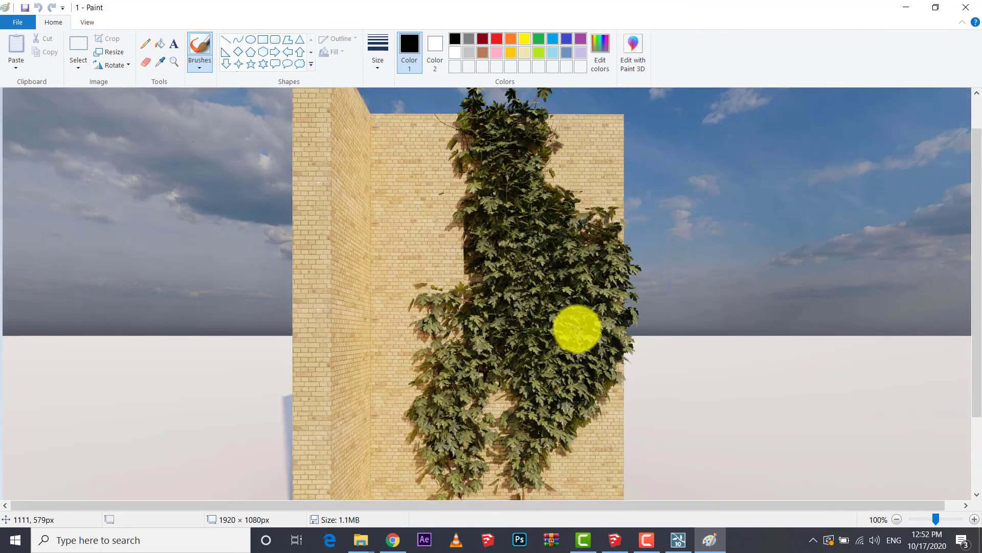